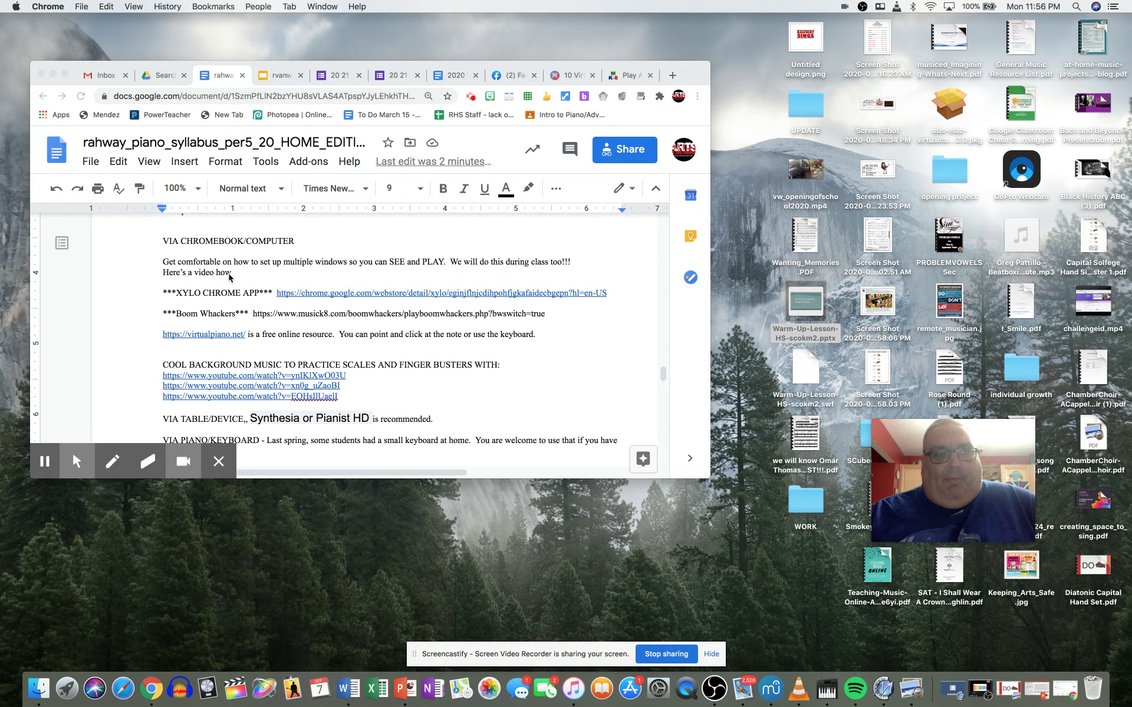
pyautogui.scroll(-1, 229, 277)
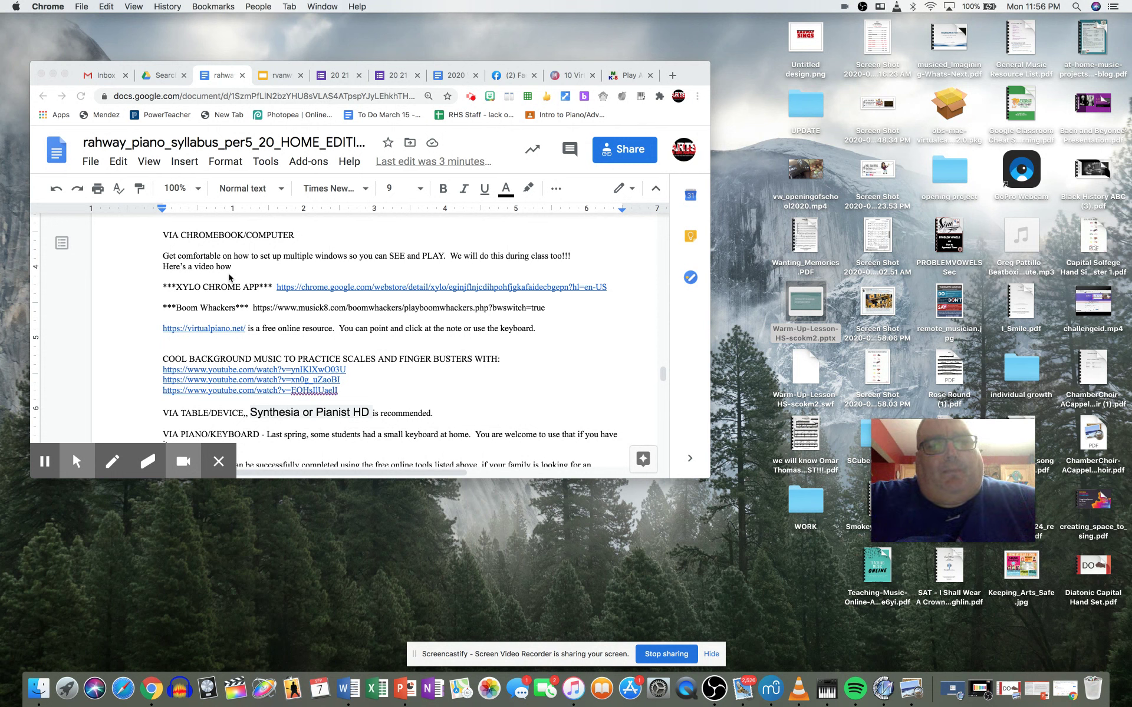
pyautogui.scroll(1, 229, 278)
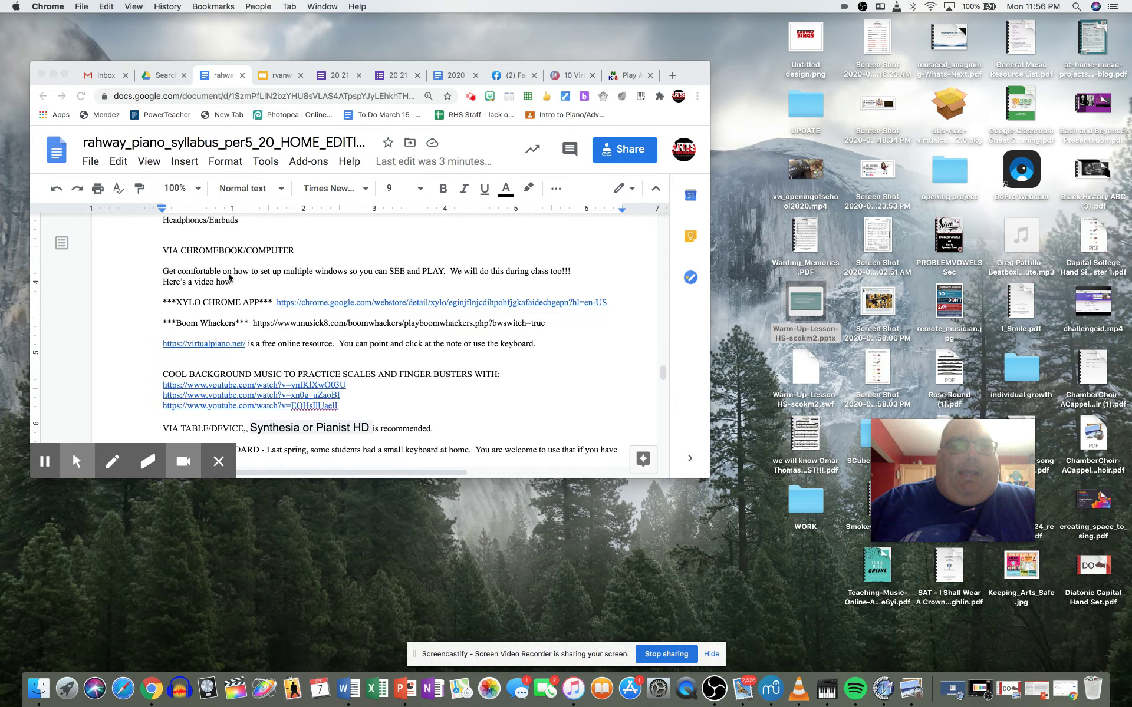
pyautogui.scroll(10, 229, 278)
pyautogui.scroll(10, 229, 277)
pyautogui.scroll(10, 230, 278)
pyautogui.scroll(10, 229, 279)
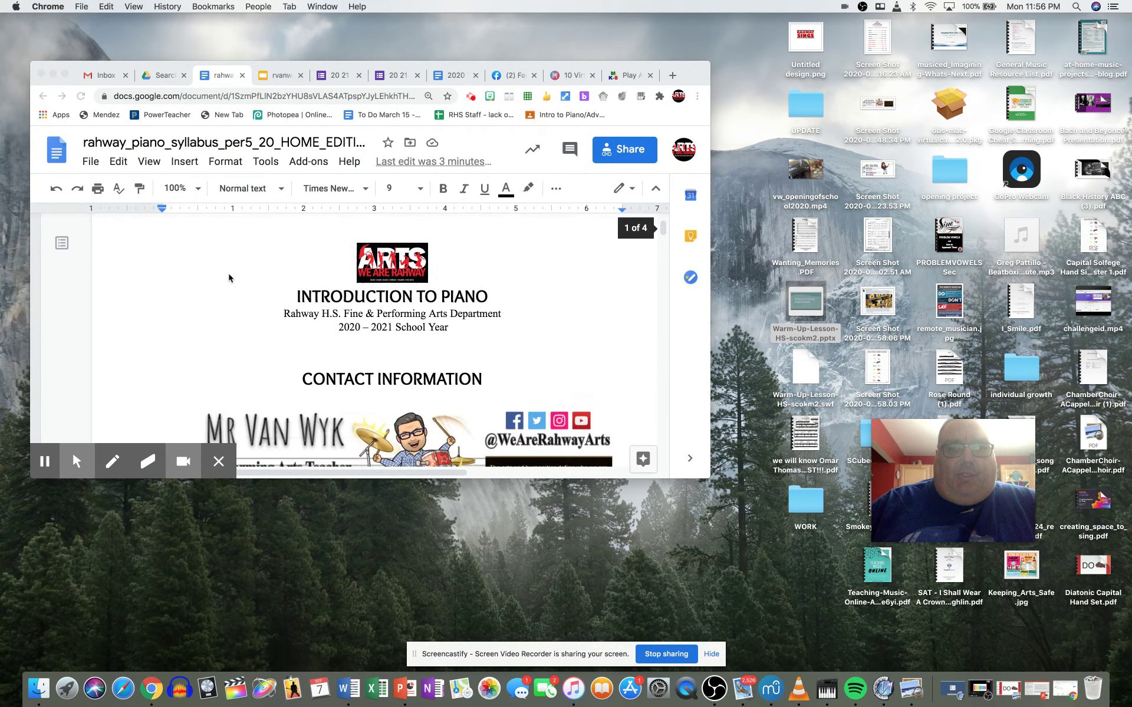
pyautogui.scroll(-5, 229, 277)
pyautogui.scroll(-5, 229, 276)
pyautogui.scroll(-5, 229, 276)
pyautogui.scroll(-5, 228, 276)
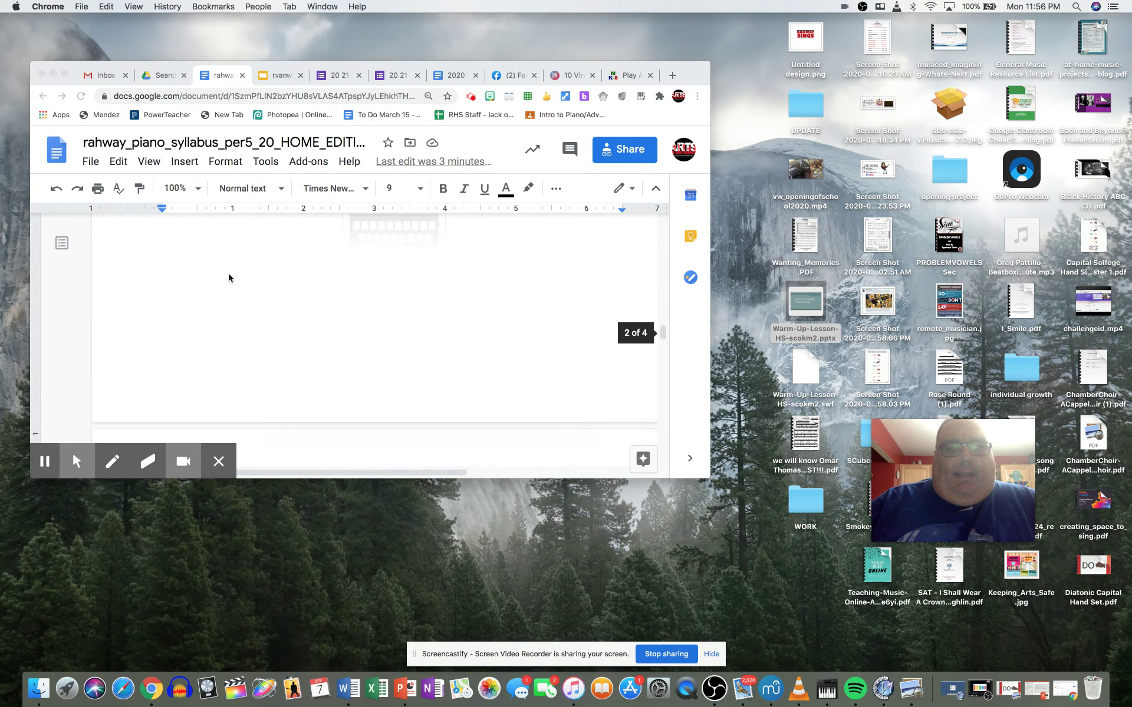
pyautogui.scroll(-1, 228, 276)
pyautogui.scroll(-3, 228, 277)
pyautogui.scroll(-1, 228, 277)
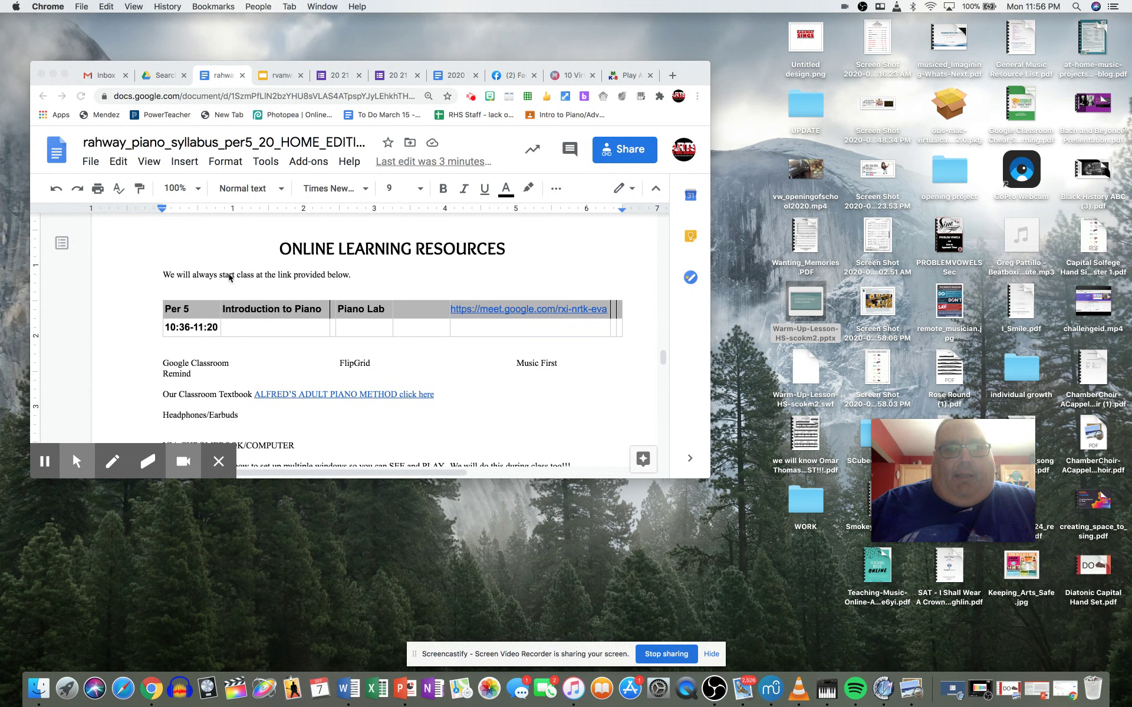
pyautogui.scroll(-1, 230, 277)
pyautogui.scroll(-2, 229, 277)
pyautogui.scroll(-2, 229, 276)
pyautogui.scroll(-1, 229, 277)
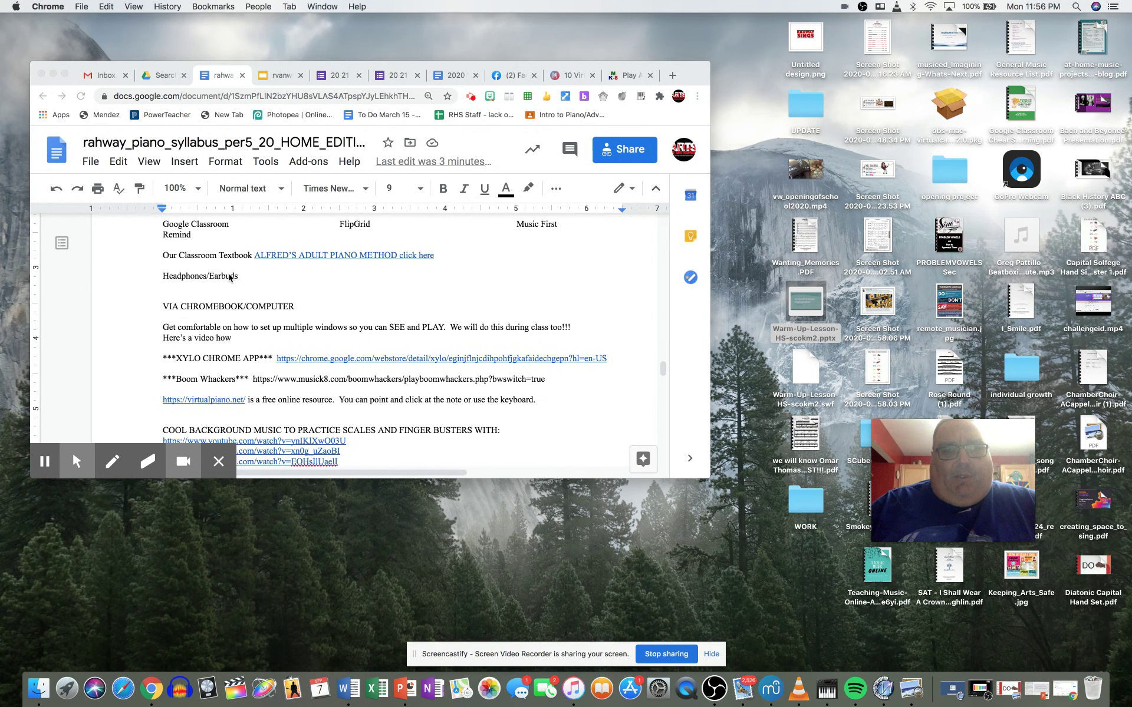
pyautogui.scroll(-1, 229, 277)
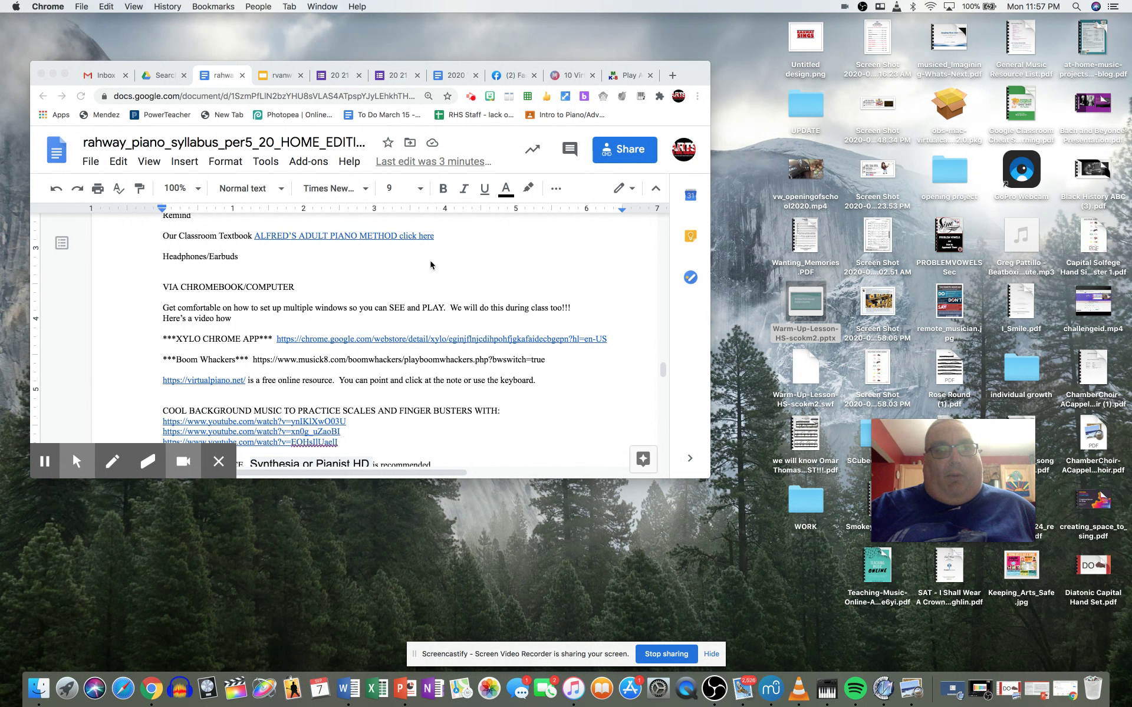
pyautogui.scroll(1, 208, 239)
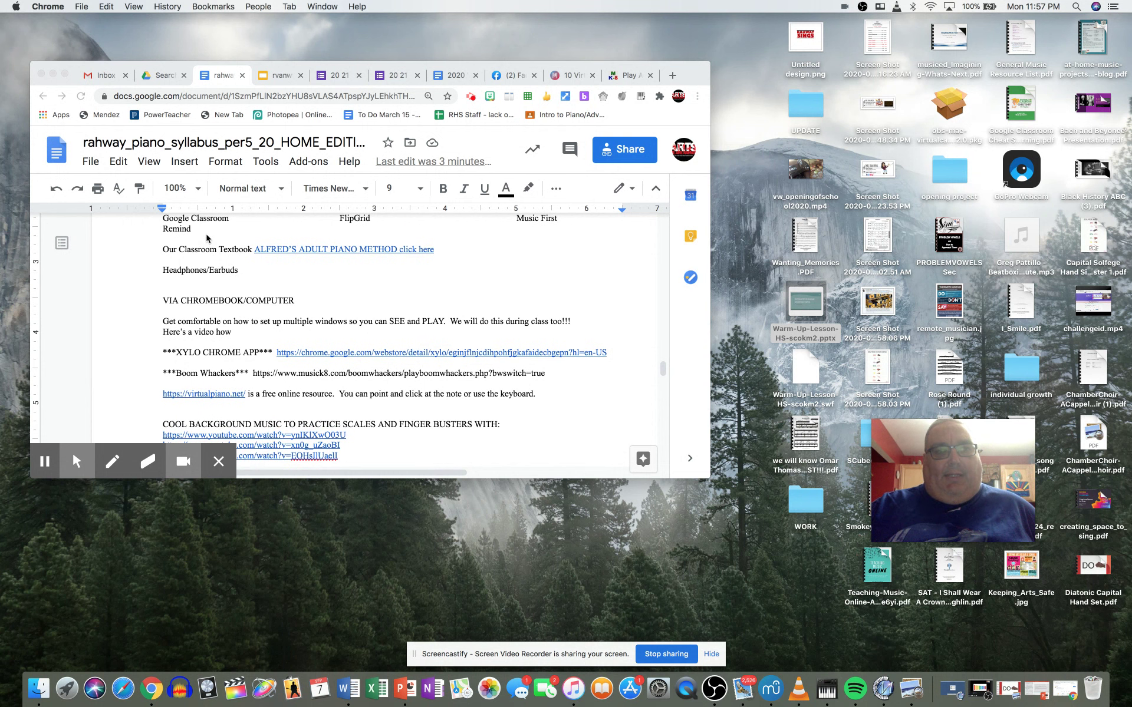
# Step: Copy the ALFRED'S ADULT PIANO METHOD textbook PDF link from its preview card
pyautogui.rightClick(379, 249)
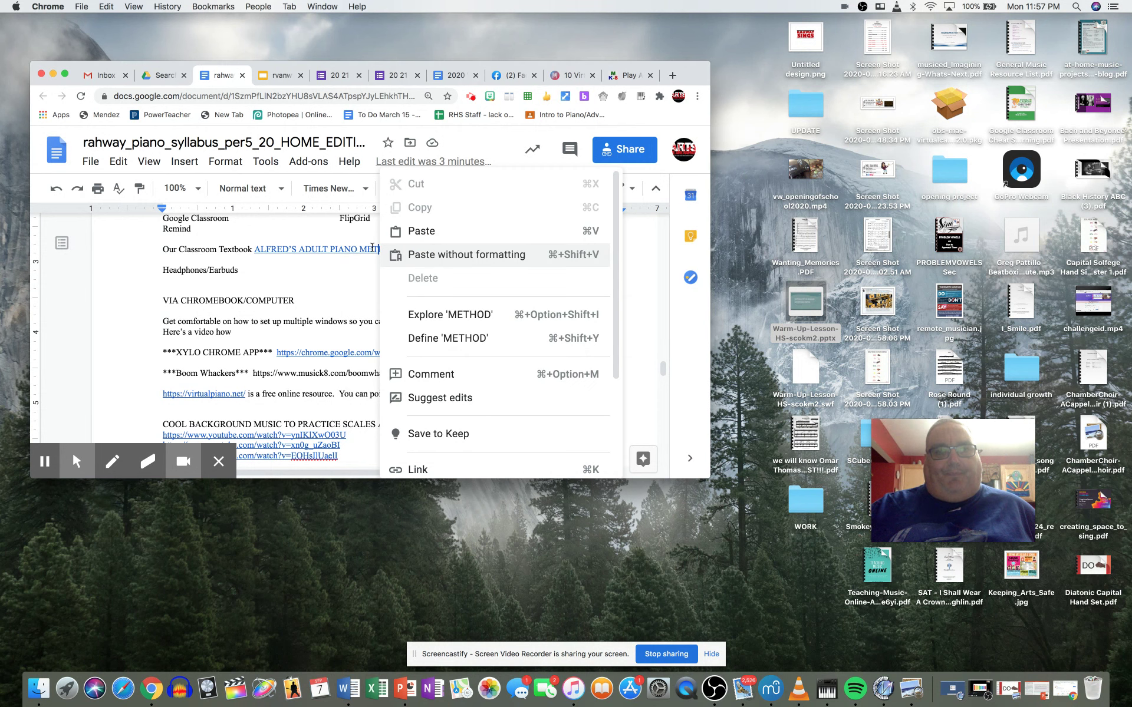
pyautogui.click(352, 250)
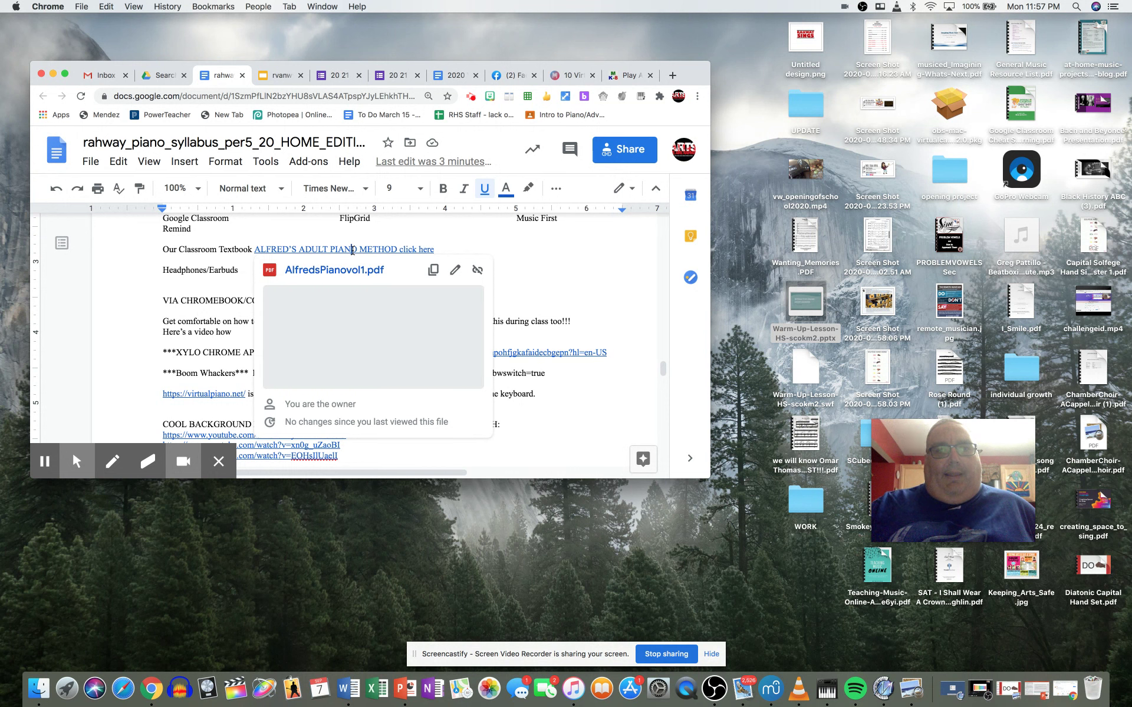
pyautogui.click(434, 271)
pyautogui.rightClick(418, 248)
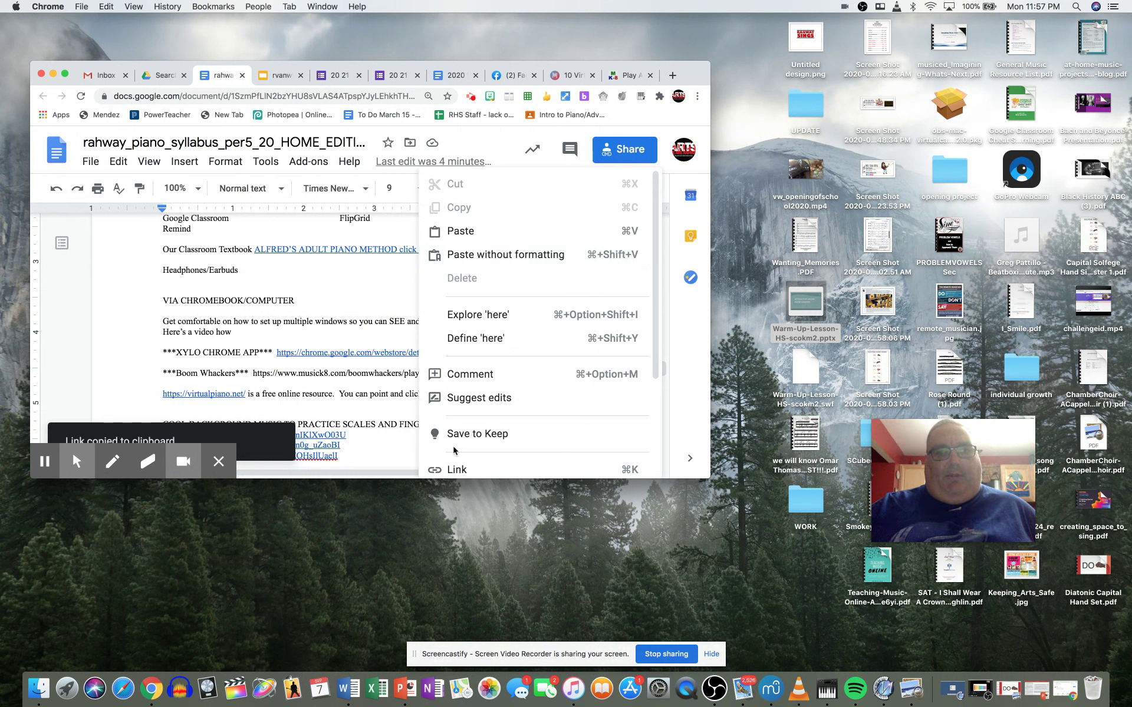
pyautogui.click(377, 267)
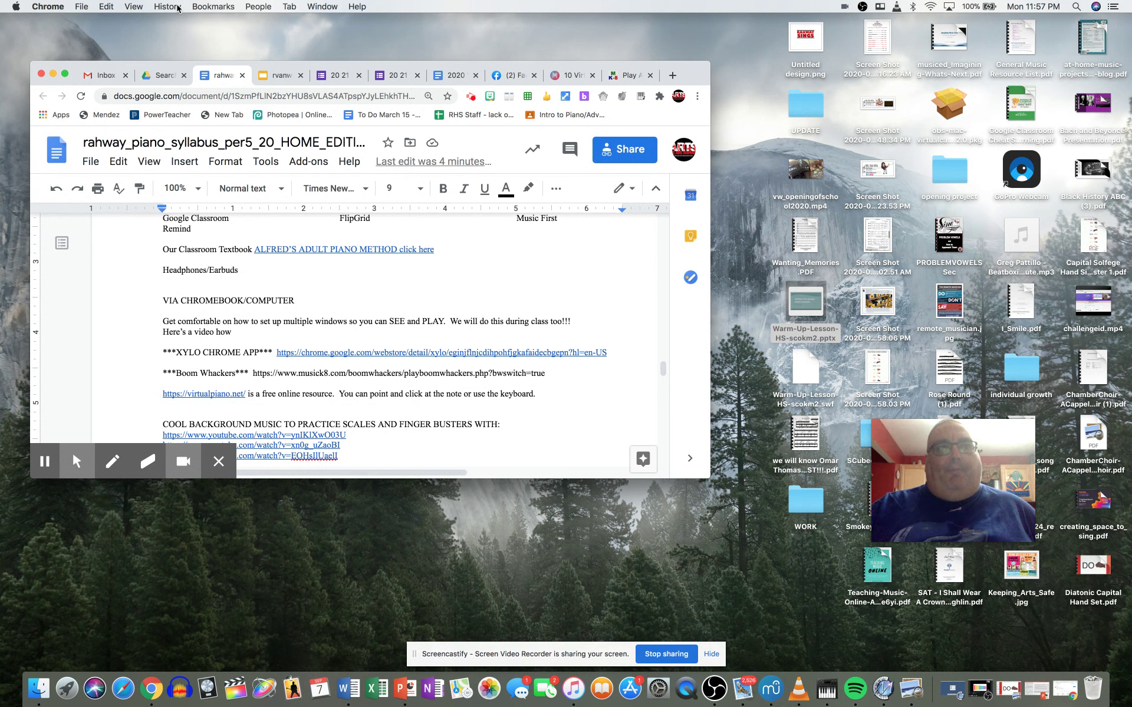
# Step: Start a new Chrome window via File > New Window and move it lower on screen
pyautogui.click(80, 8)
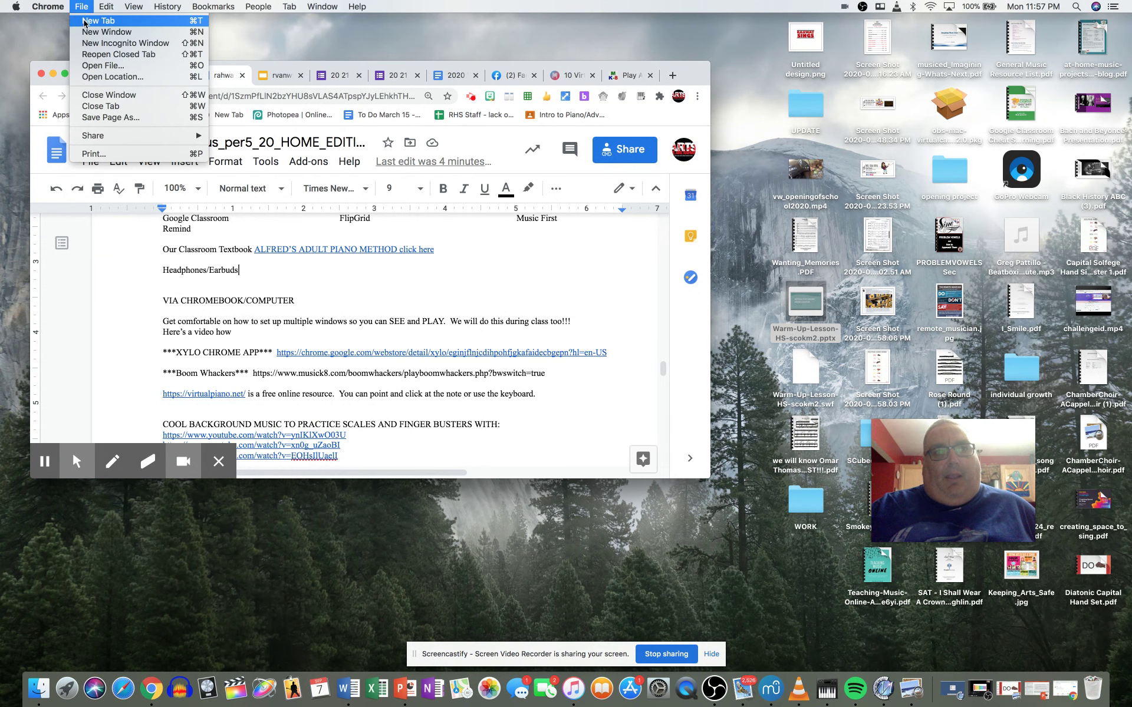
pyautogui.click(91, 33)
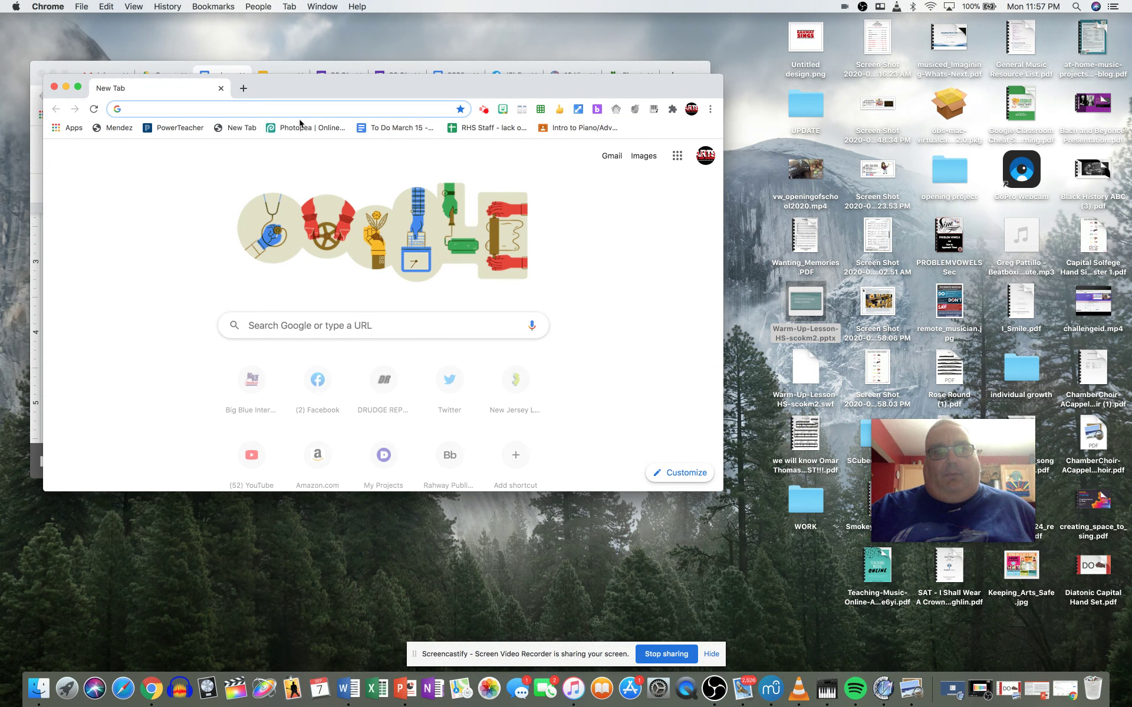
pyautogui.moveTo(305, 90); pyautogui.dragTo(489, 209)
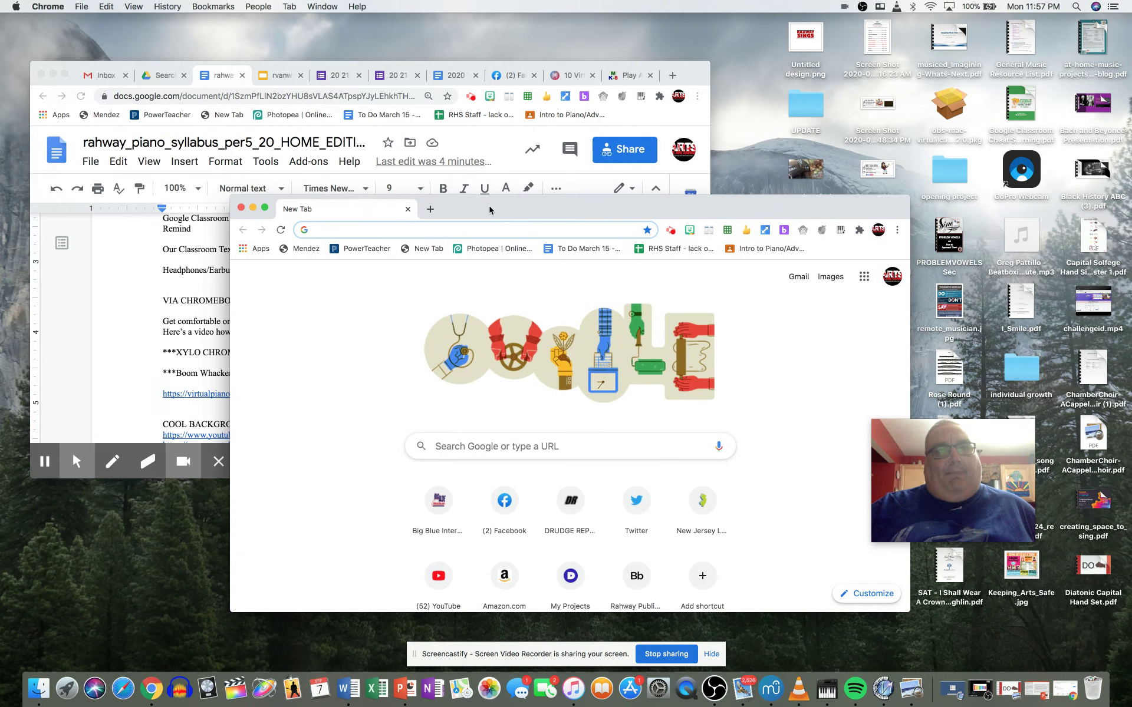
# Step: Load the copied Drive textbook link in the new window's address bar
pyautogui.click(477, 236)
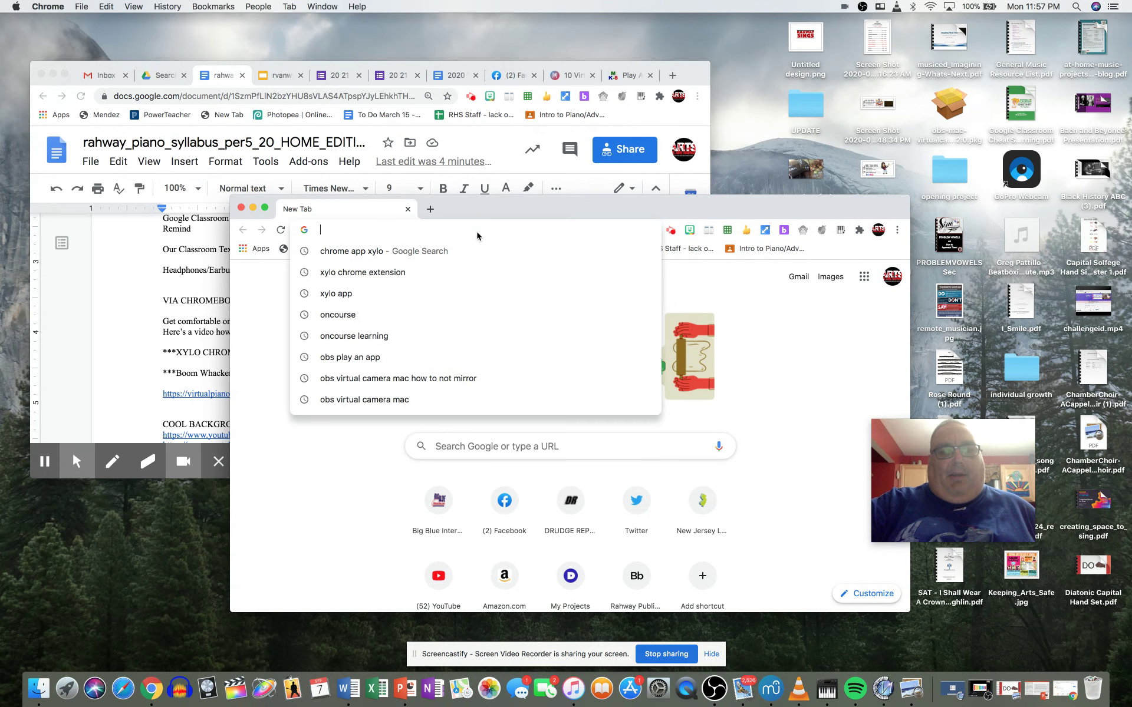
pyautogui.press('super+v')
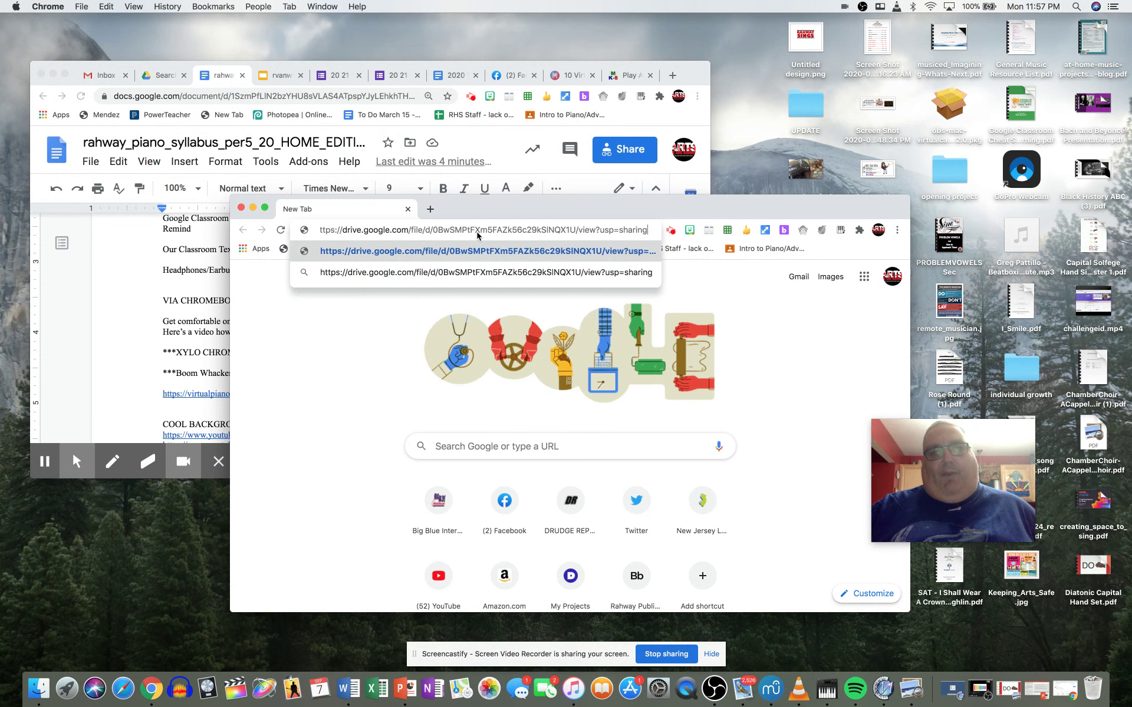
pyautogui.press('Return')
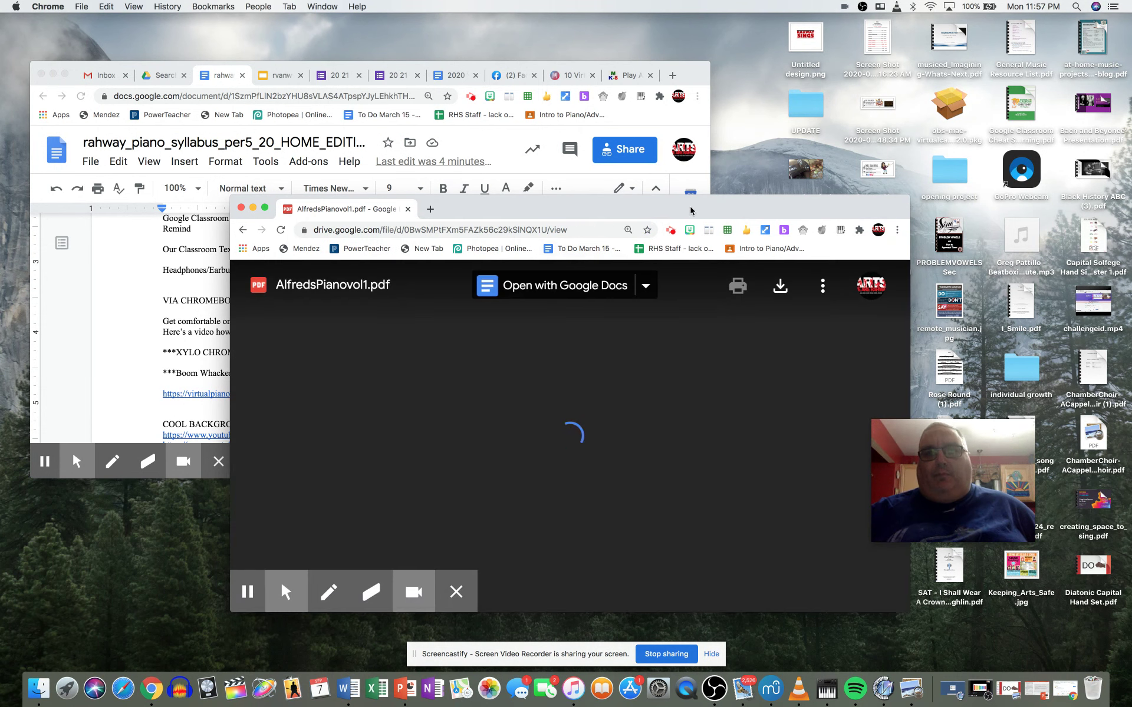
# Step: Place the textbook PDF window to the right of the syllabus and bring the syllabus forward
pyautogui.moveTo(703, 210); pyautogui.dragTo(695, 64)
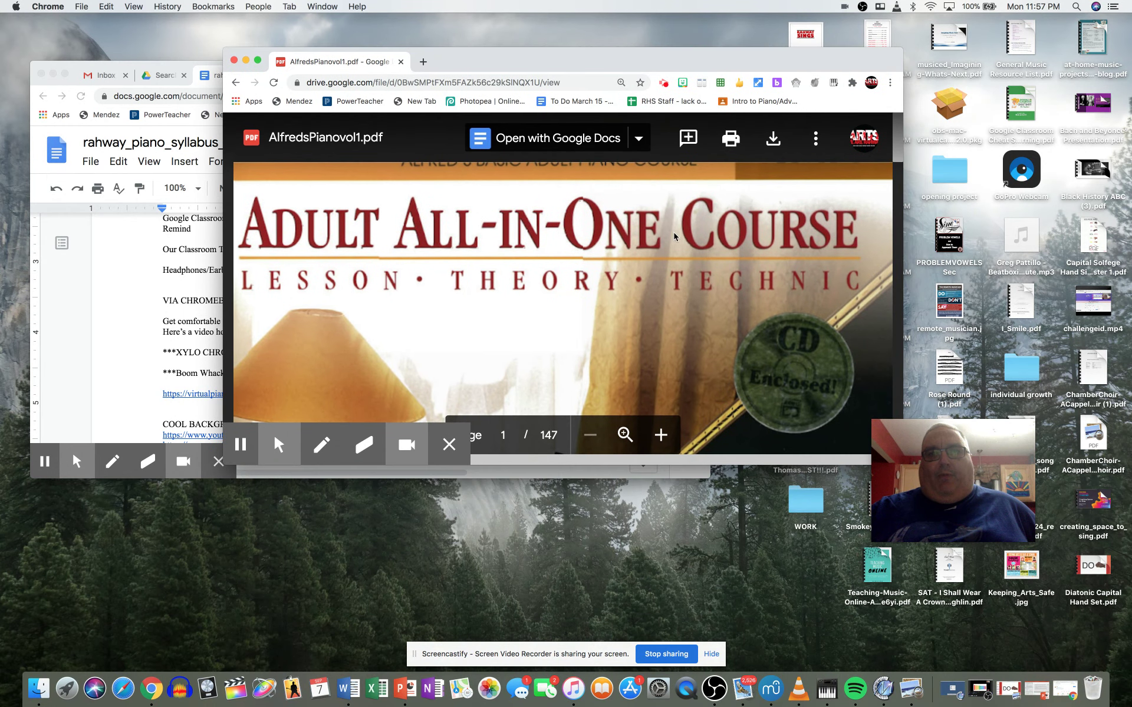
pyautogui.scroll(-5, 674, 236)
pyautogui.scroll(-5, 675, 236)
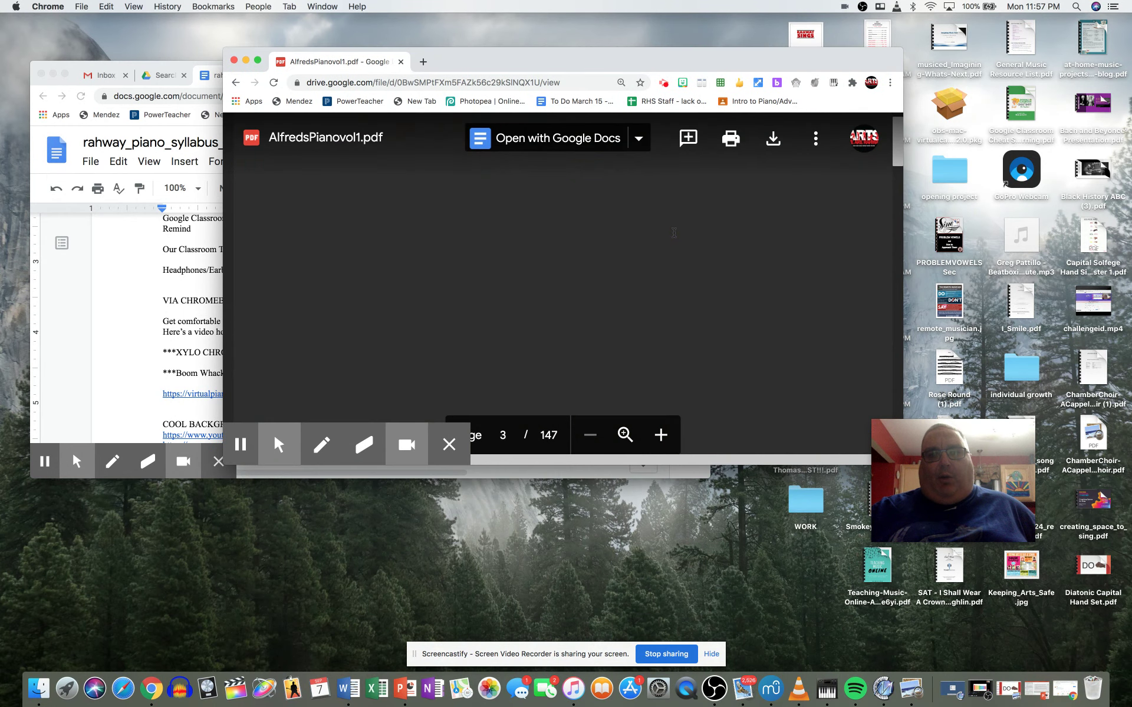
pyautogui.scroll(-5, 674, 237)
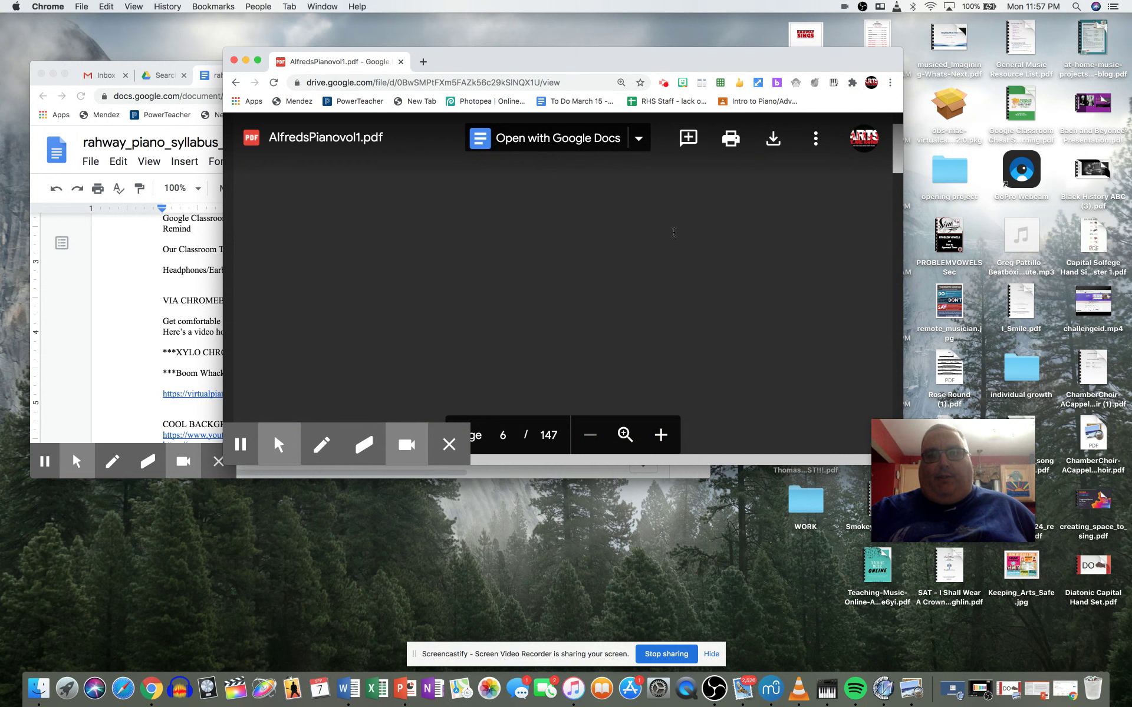
pyautogui.scroll(-5, 674, 232)
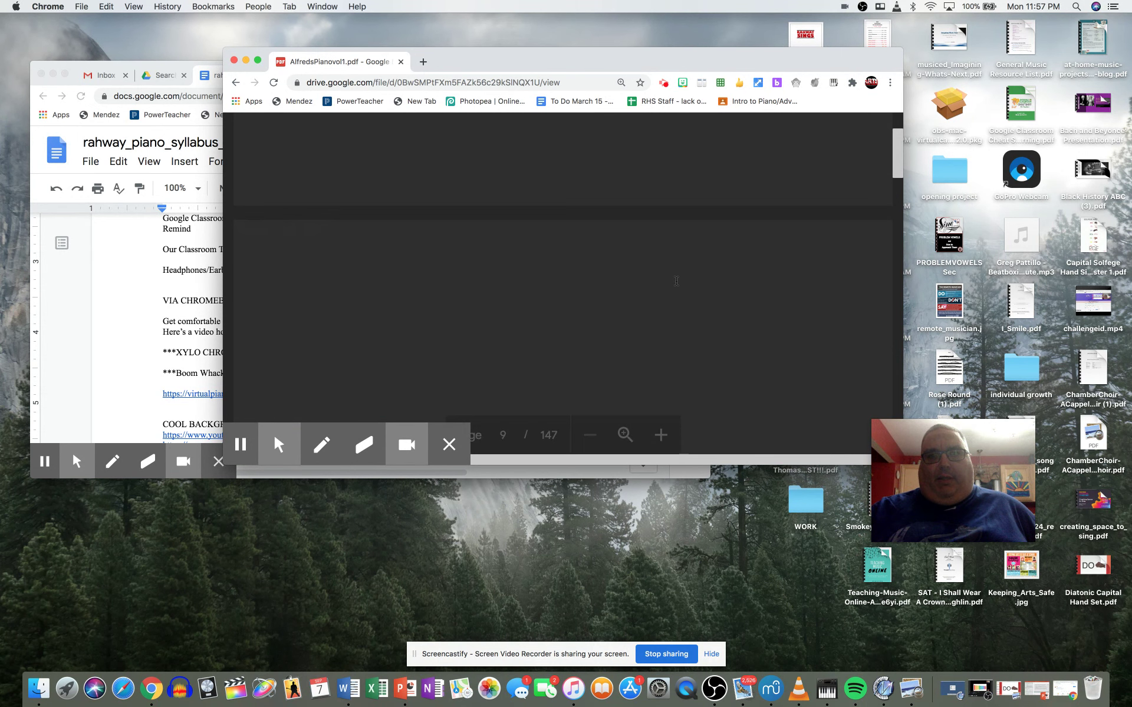
pyautogui.scroll(-5, 677, 282)
pyautogui.scroll(-3, 675, 281)
pyautogui.scroll(-2, 676, 281)
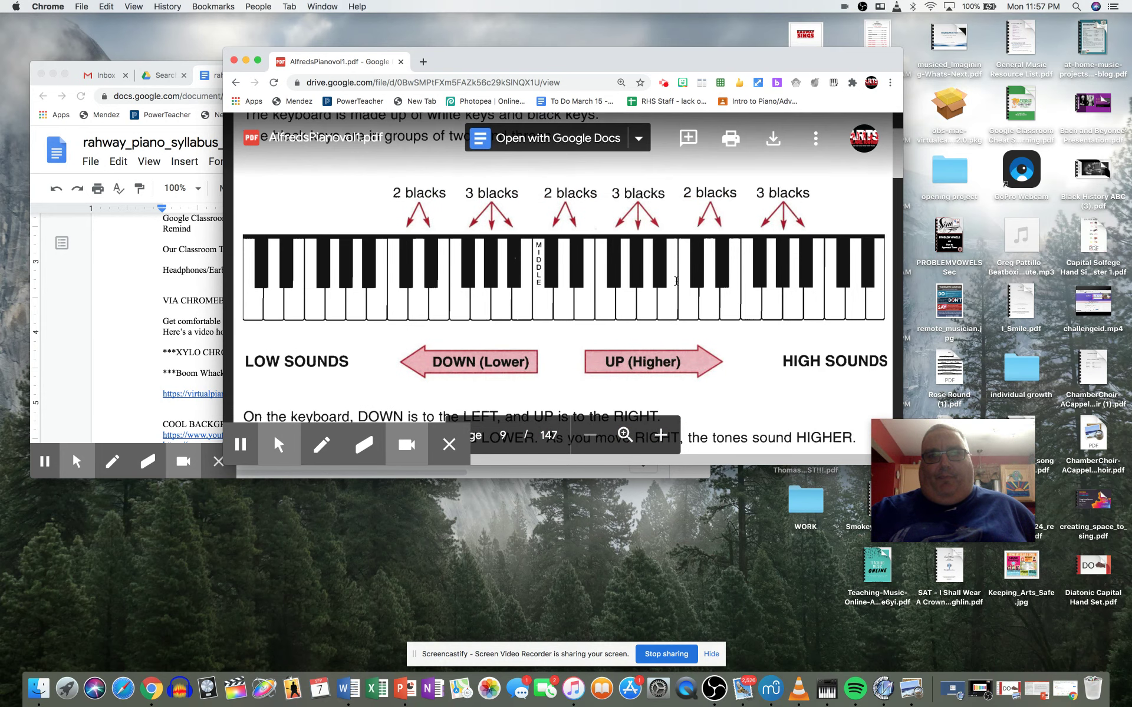
pyautogui.scroll(-3, 675, 281)
pyautogui.scroll(-5, 676, 282)
pyautogui.scroll(-5, 677, 282)
pyautogui.scroll(-3, 675, 281)
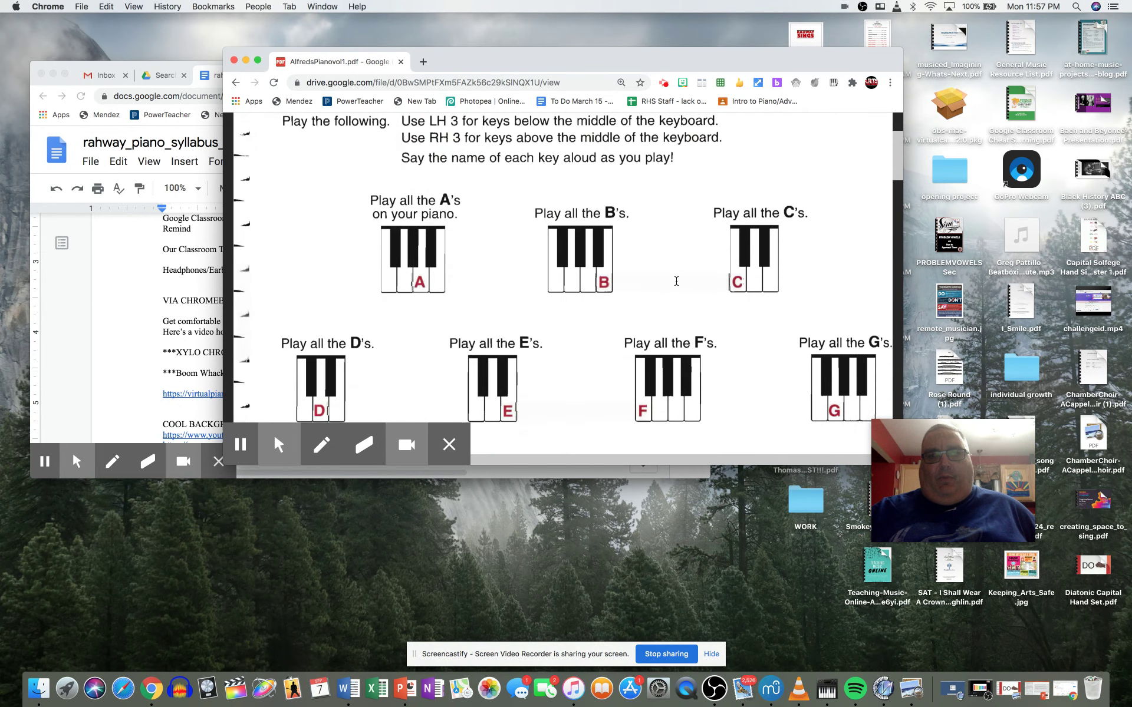
pyautogui.scroll(-5, 676, 282)
pyautogui.scroll(-5, 676, 281)
pyautogui.scroll(-3, 676, 282)
pyautogui.scroll(-5, 675, 282)
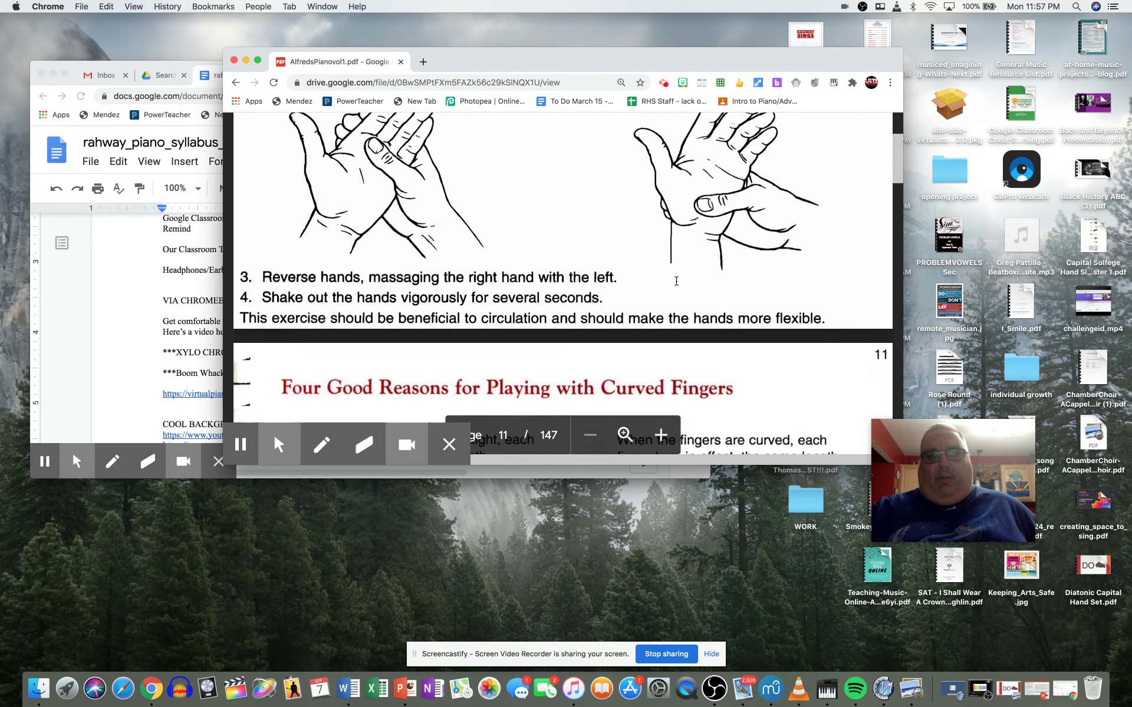
pyautogui.scroll(-5, 676, 282)
pyautogui.scroll(-5, 676, 281)
pyautogui.scroll(-5, 676, 282)
pyautogui.scroll(-3, 676, 282)
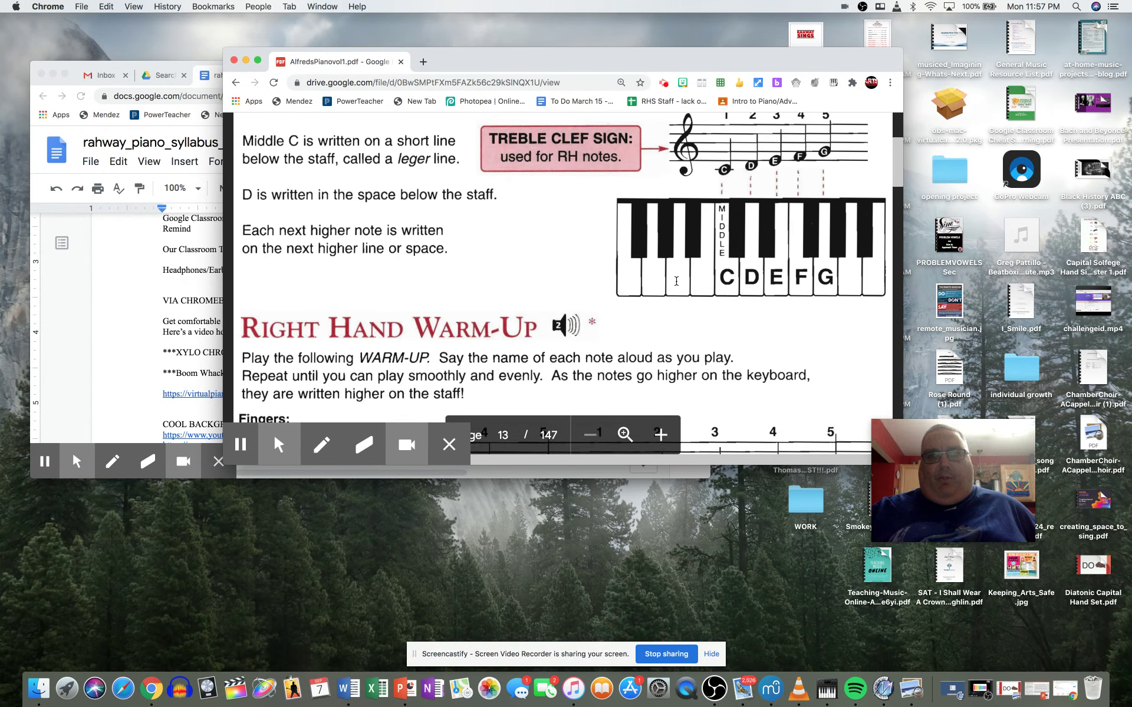
pyautogui.scroll(2, 675, 281)
pyautogui.scroll(1, 676, 282)
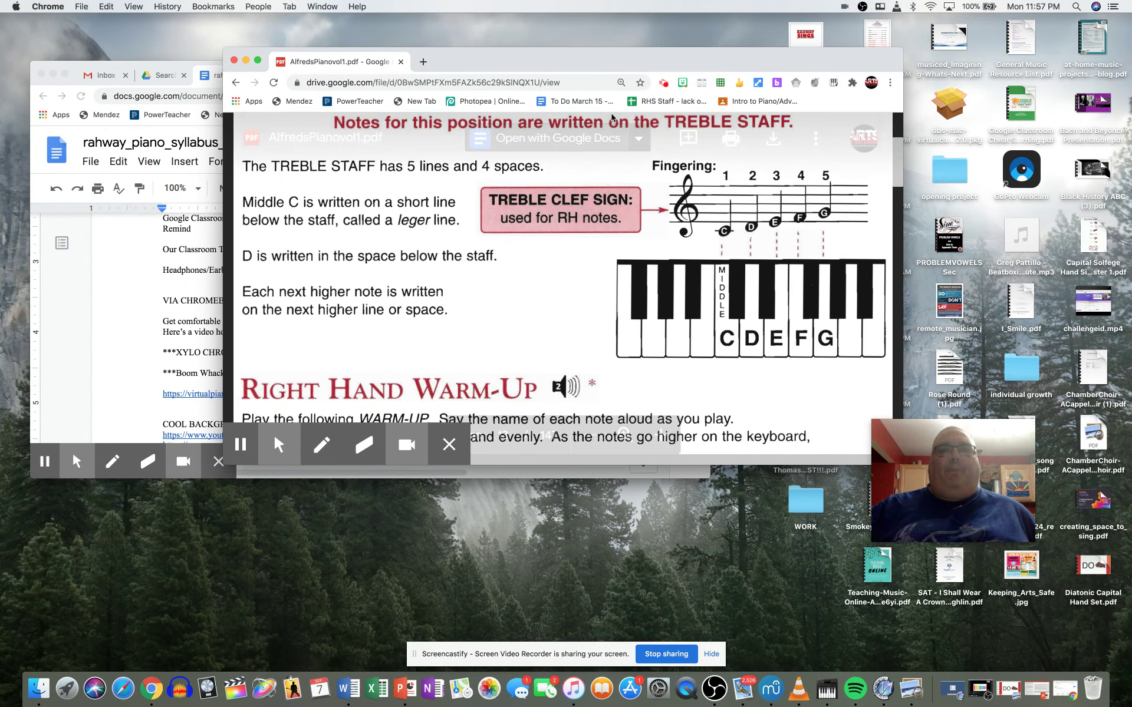
pyautogui.moveTo(602, 49); pyautogui.dragTo(768, 30)
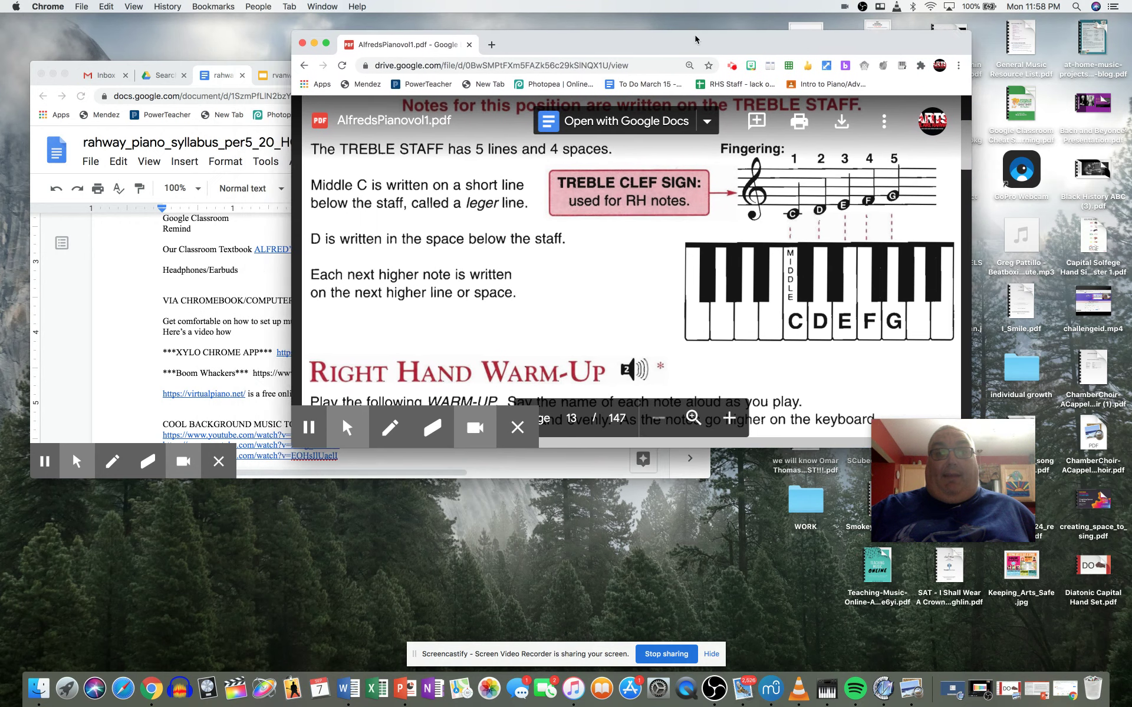
pyautogui.click(78, 66)
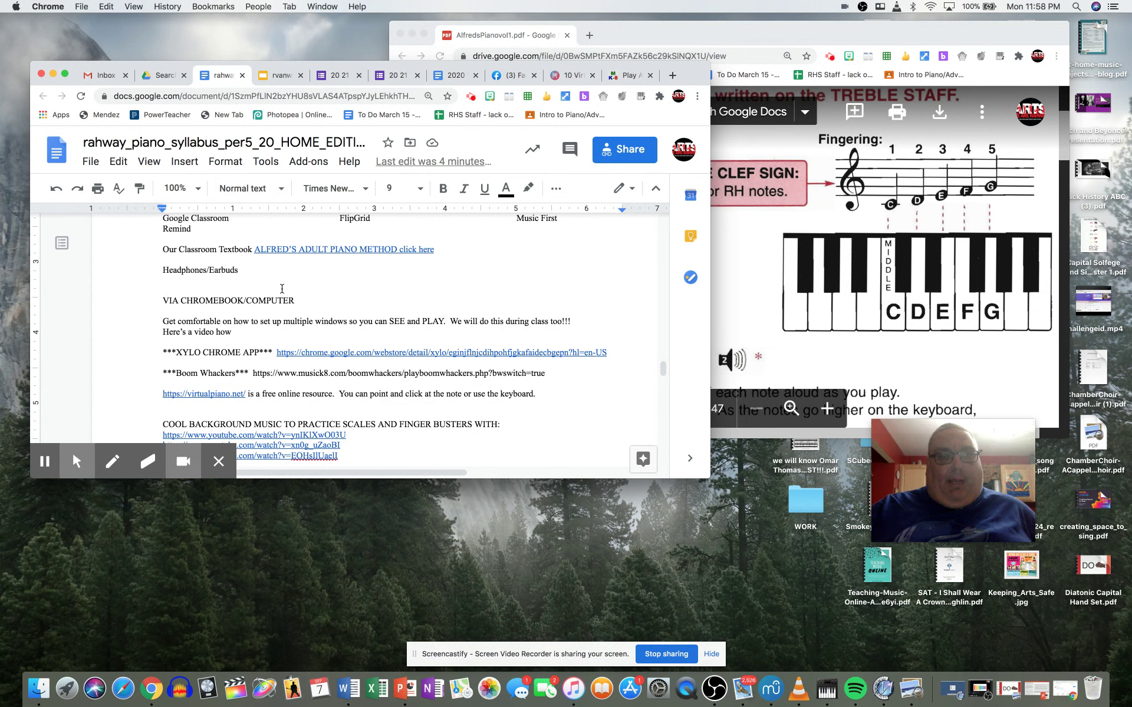
pyautogui.scroll(-1, 281, 289)
pyautogui.scroll(-2, 281, 289)
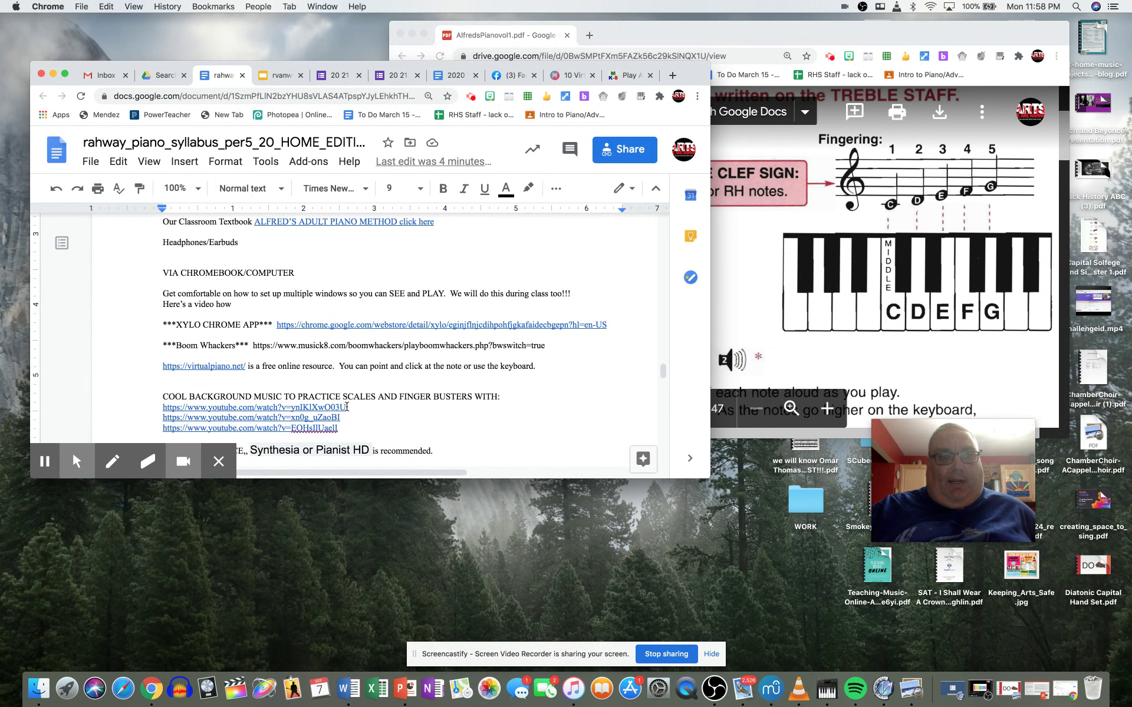
pyautogui.scroll(3, 347, 407)
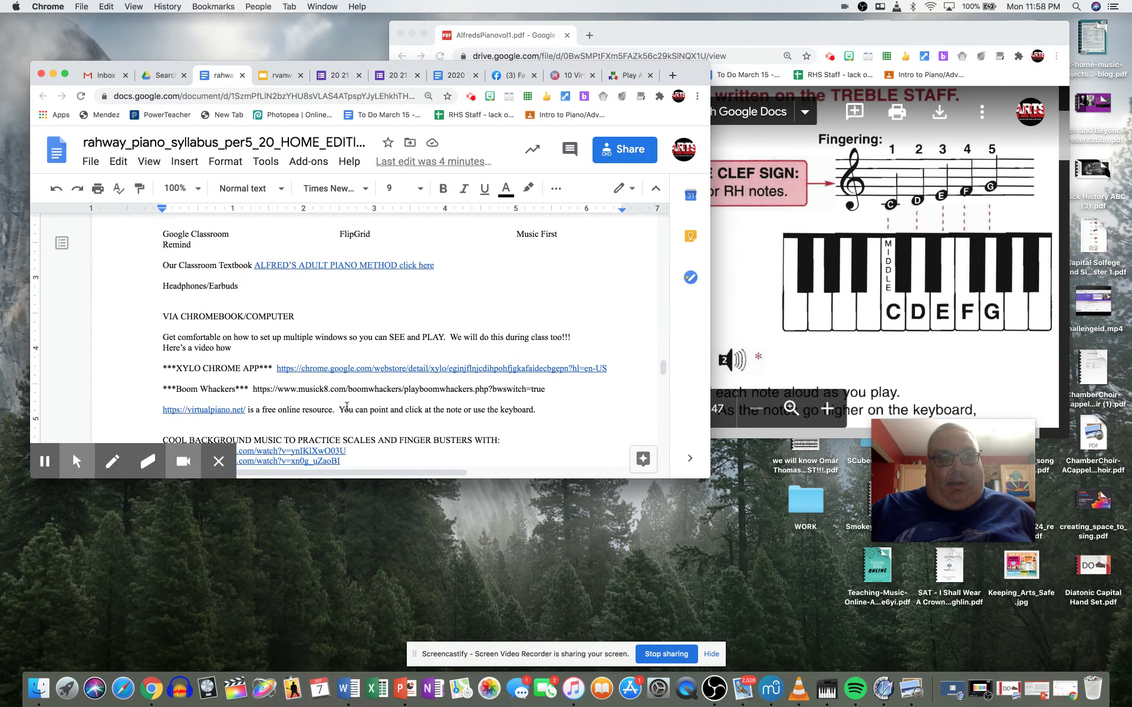
pyautogui.scroll(-3, 347, 408)
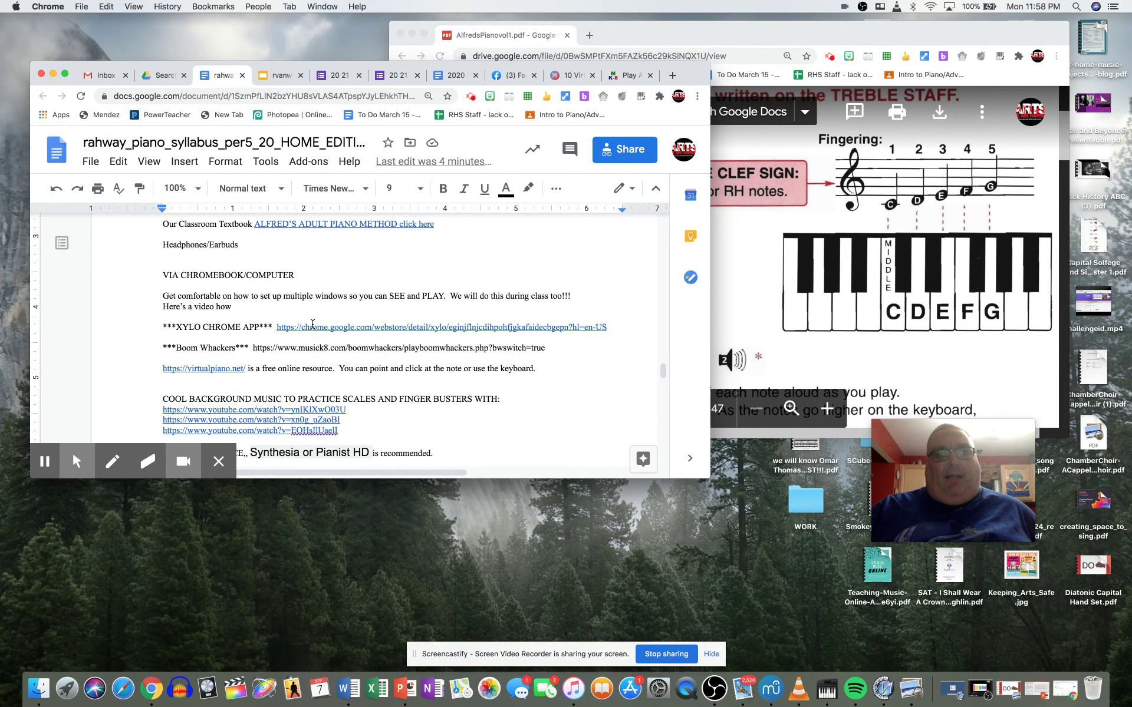
# Step: Copy the XYLO CHROME APP web store link from its preview card
pyautogui.click(313, 326)
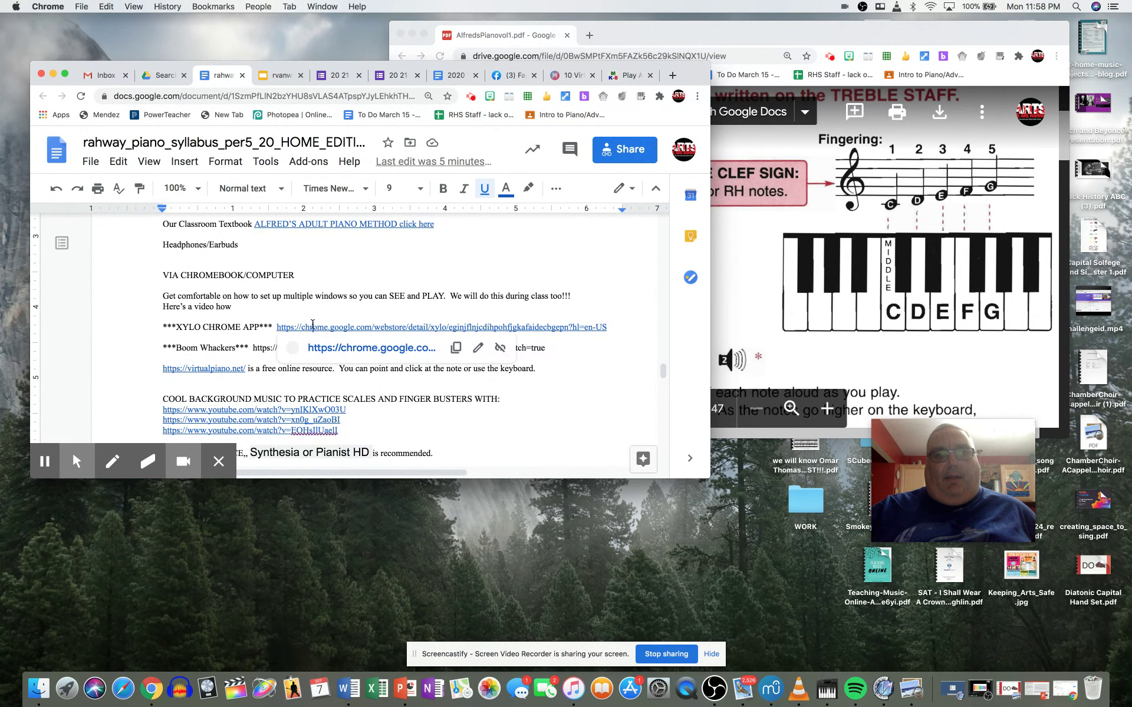
pyautogui.click(456, 347)
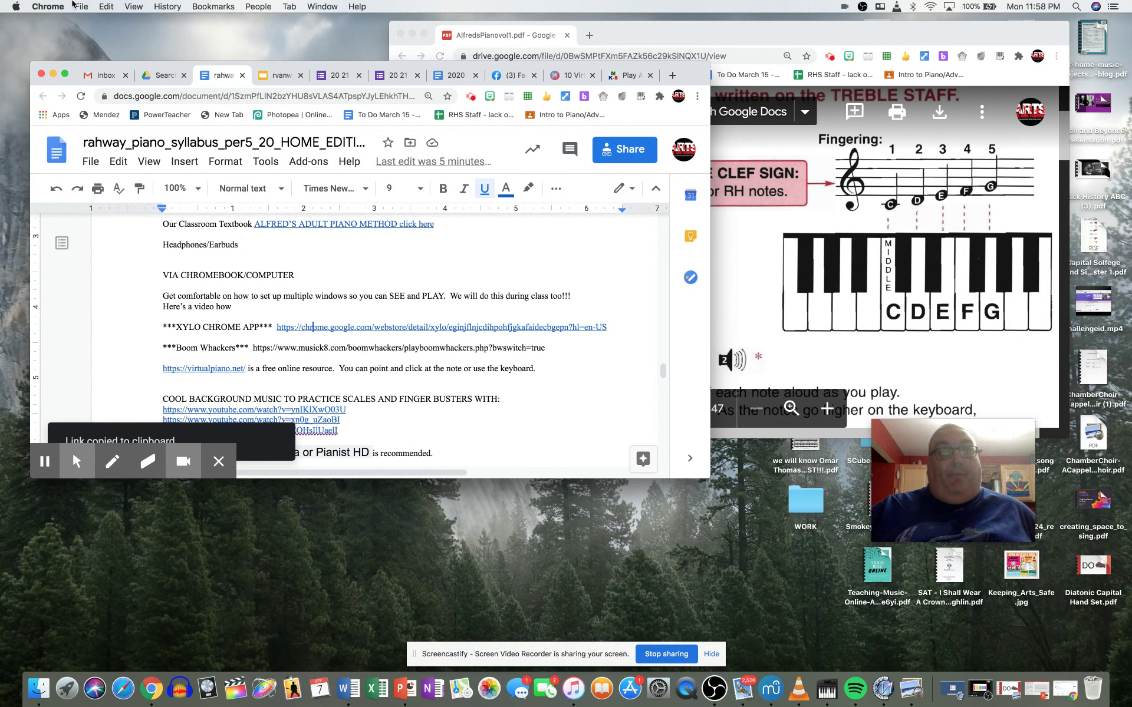
# Step: Load the copied Xylo Chrome Web Store link in a new Chrome window
pyautogui.click(79, 9)
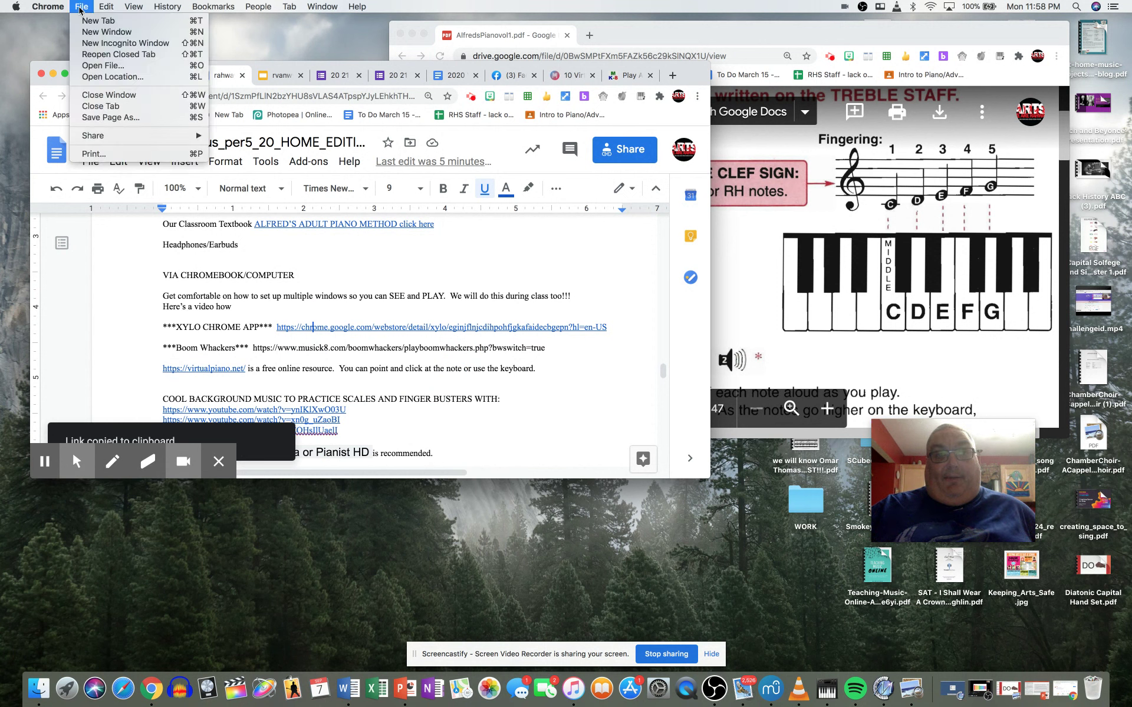
pyautogui.click(92, 32)
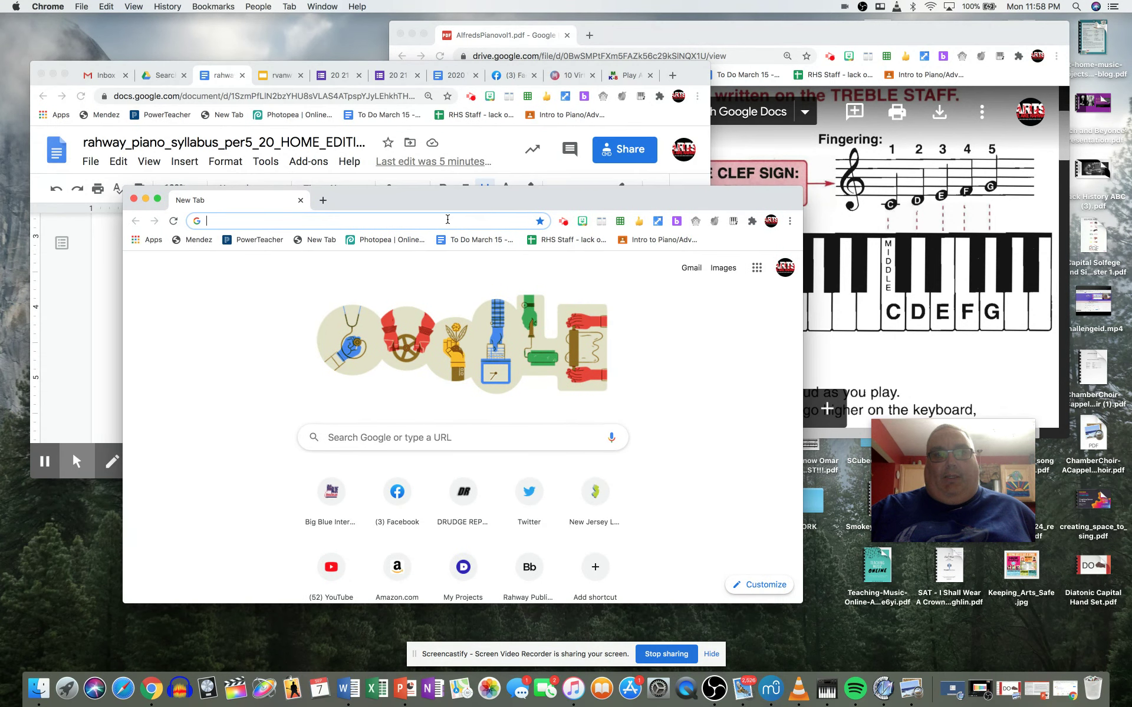
pyautogui.click(444, 222)
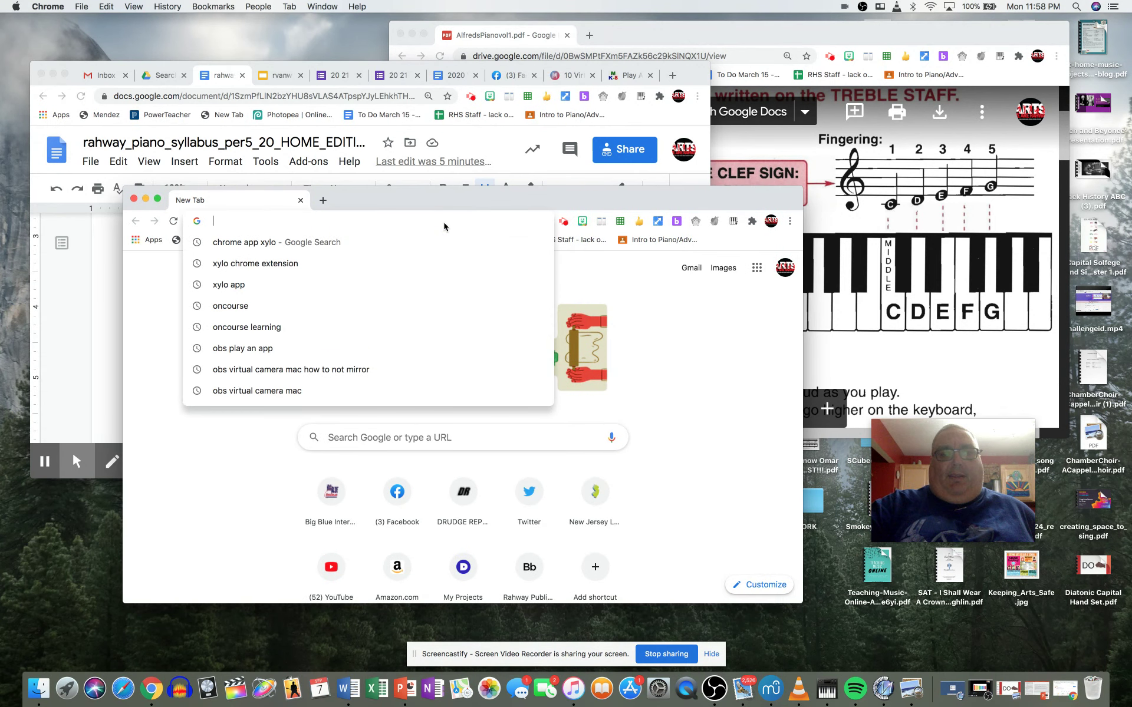
pyautogui.press('super+v')
pyautogui.press('Return')
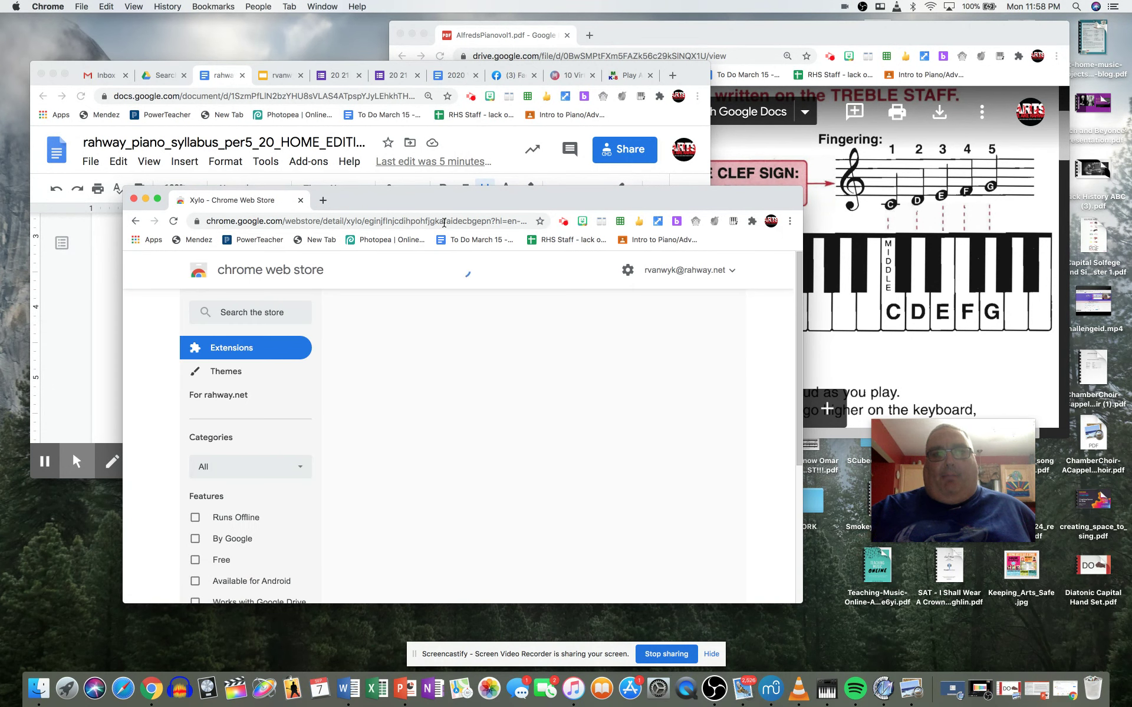
# Step: Move the web store window aside and launch the Xylo app from its listing
pyautogui.moveTo(474, 199)
pyautogui.mouseDown()
pyautogui.moveTo(474, 224)
pyautogui.moveTo(340, 245)
pyautogui.mouseUp()
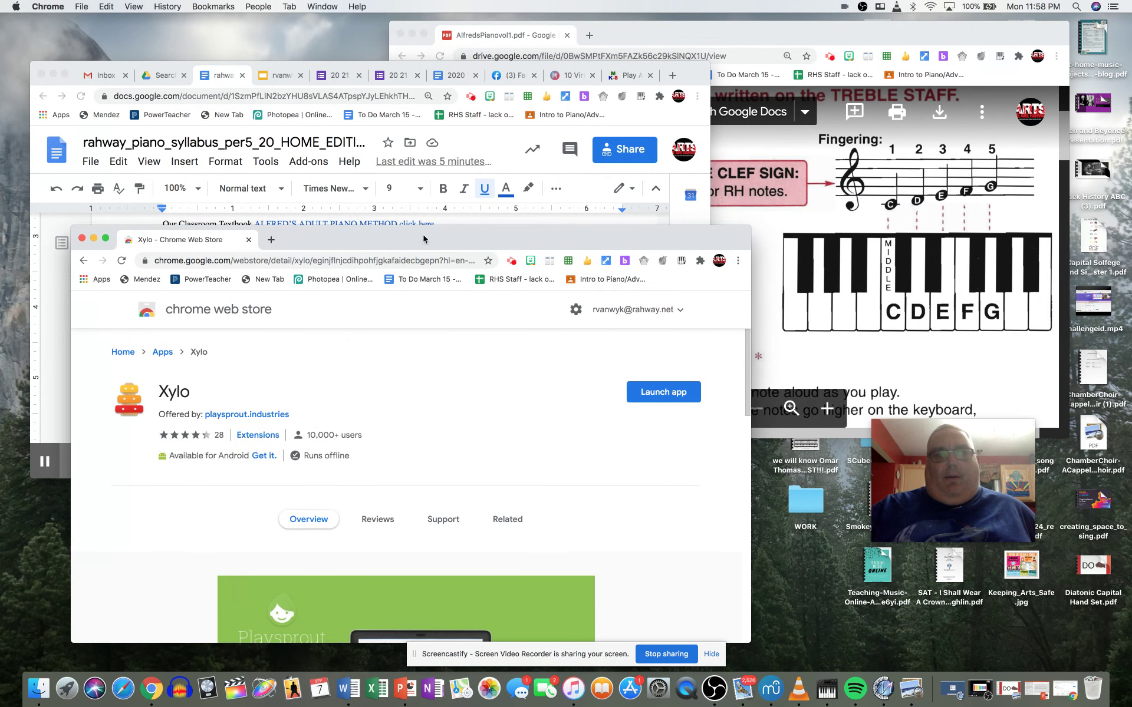
pyautogui.scroll(-1, 479, 442)
pyautogui.scroll(-1, 477, 441)
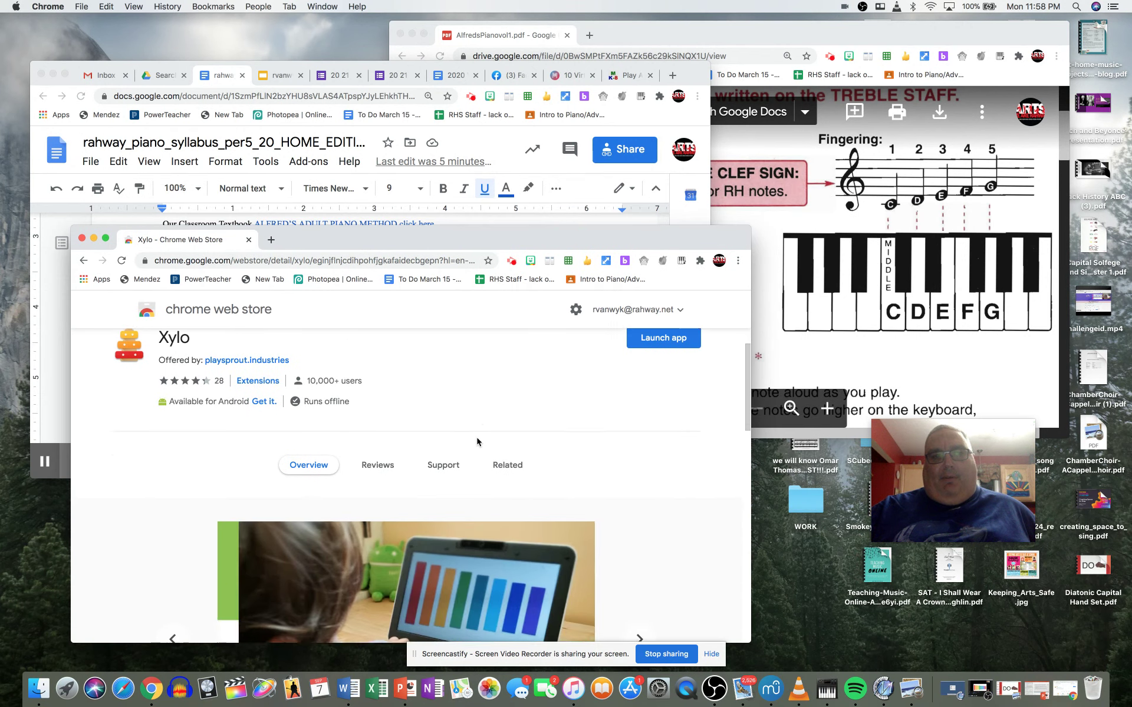
pyautogui.scroll(1, 476, 440)
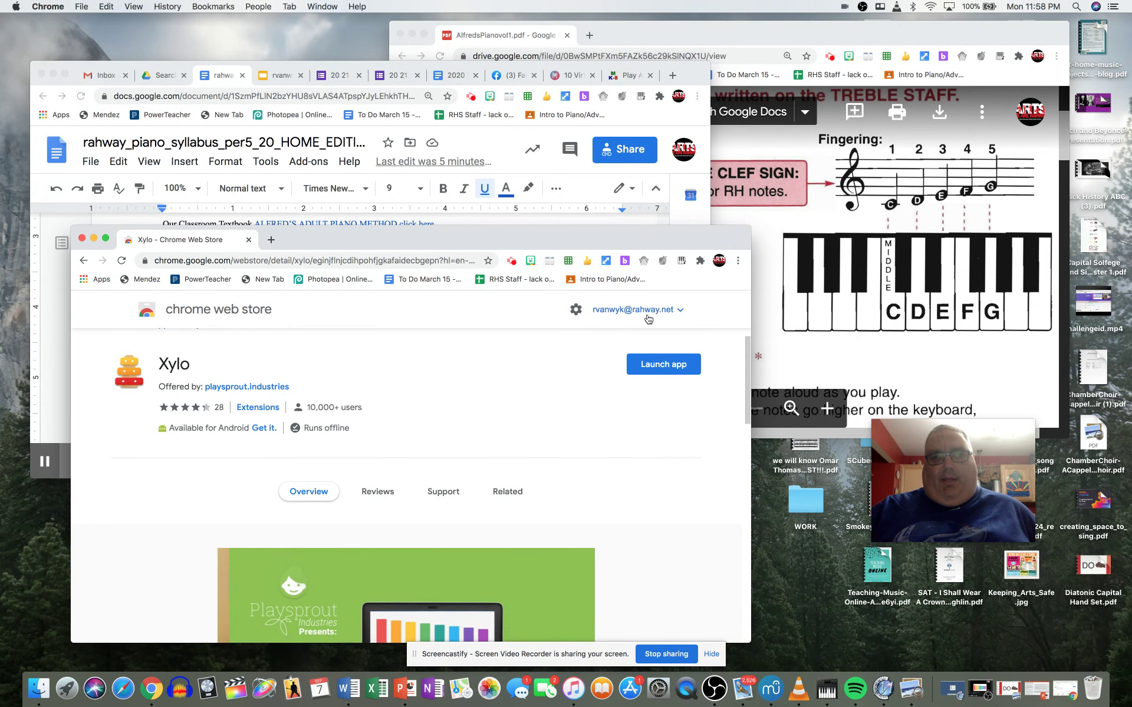
pyautogui.click(670, 372)
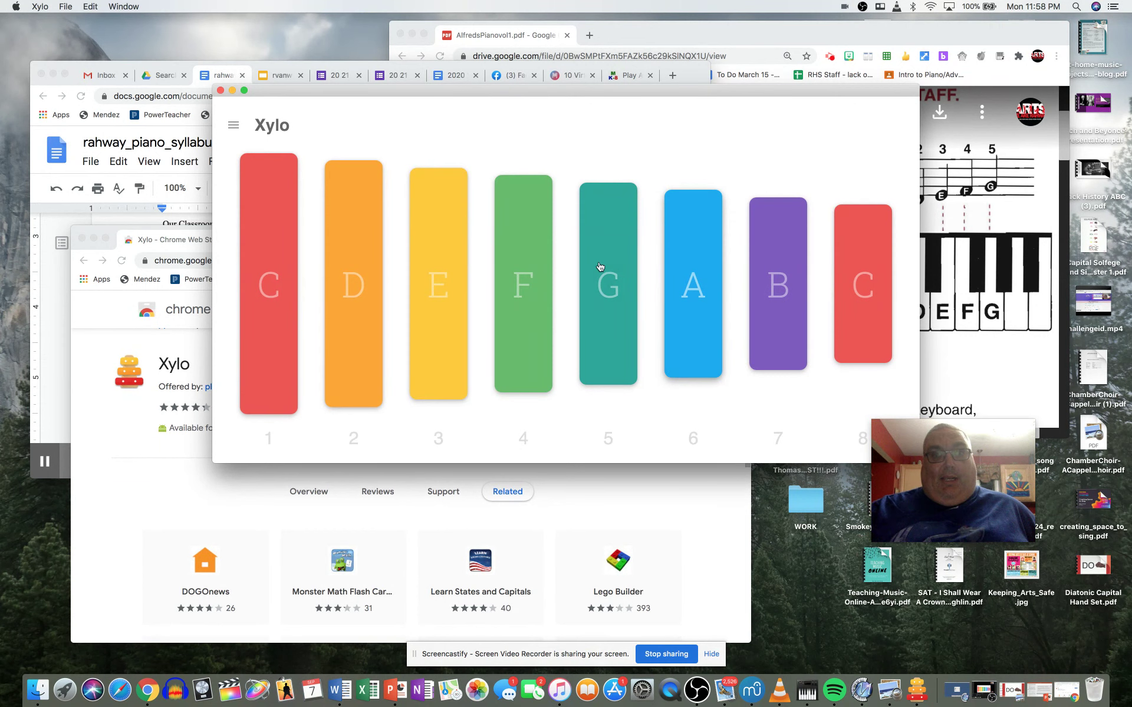
# Step: Move the Xylo xylophone window down and left, below the syllabus
pyautogui.moveTo(590, 91)
pyautogui.mouseDown()
pyautogui.moveTo(476, 214)
pyautogui.moveTo(473, 254)
pyautogui.mouseUp()
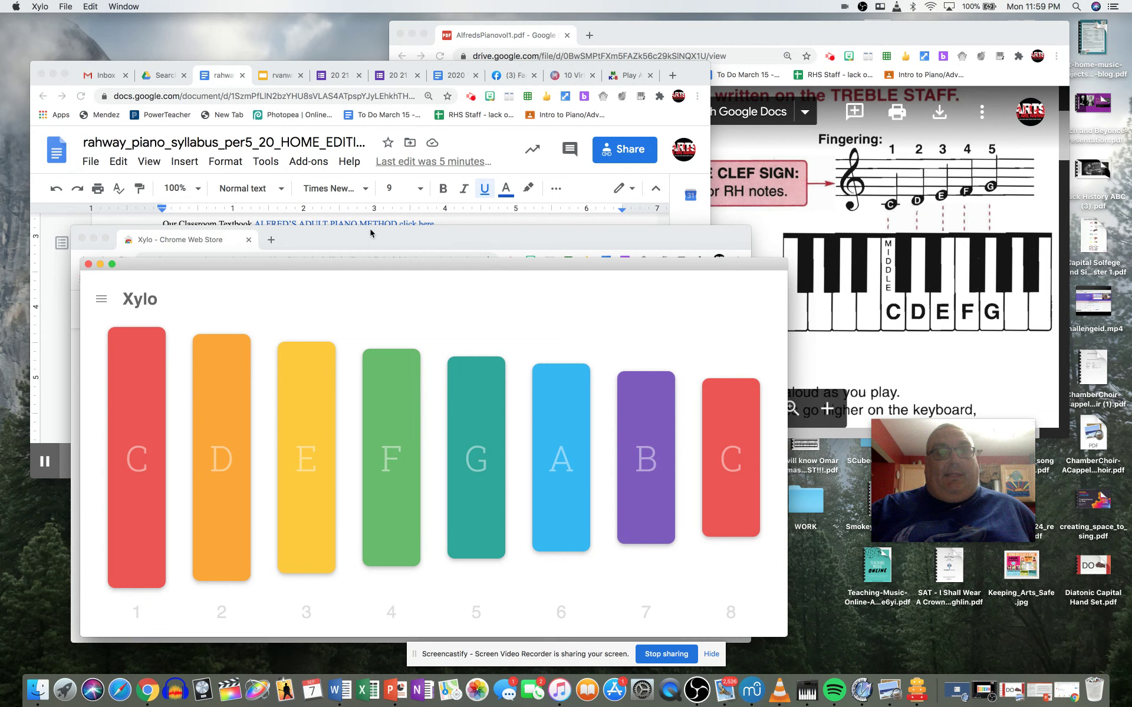
# Step: Cycle the PDF, syllabus and Xylo windows forward and shift Xylo right and down
pyautogui.click(801, 39)
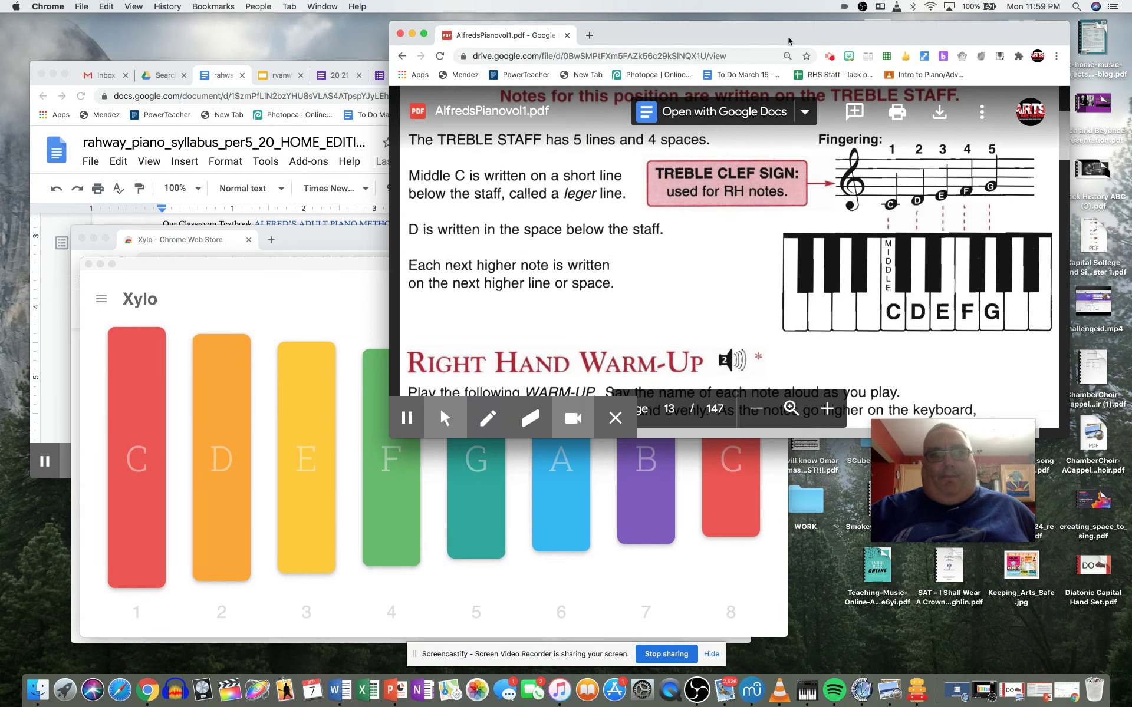
pyautogui.click(357, 225)
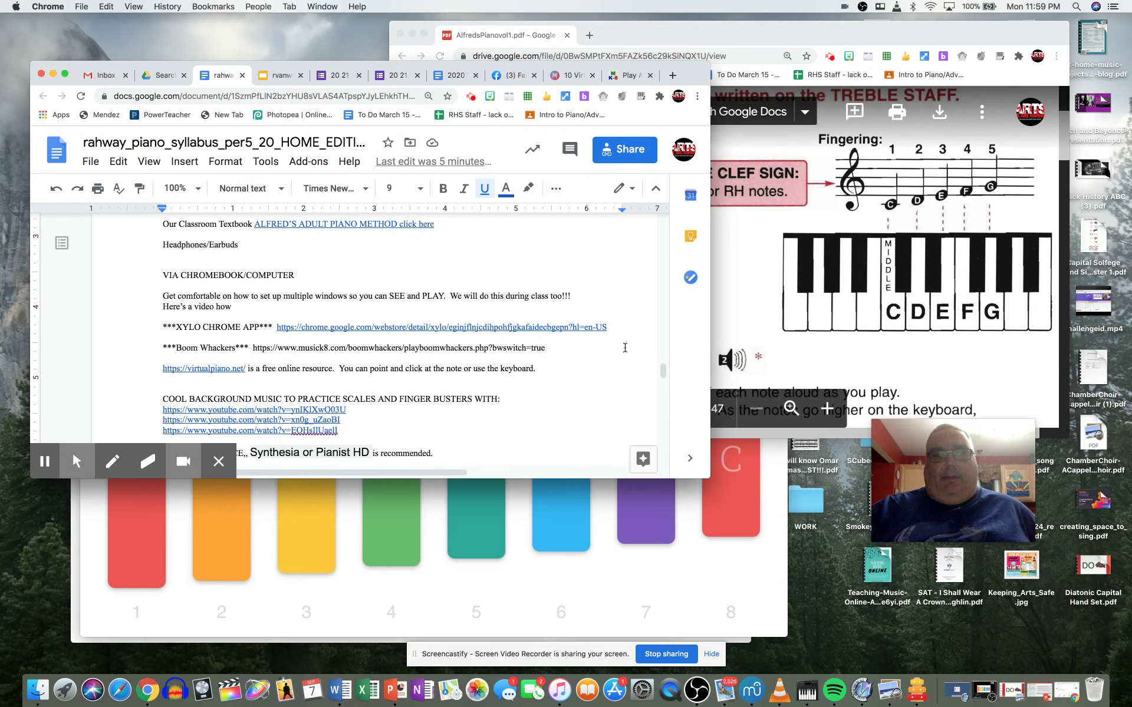
pyautogui.click(753, 586)
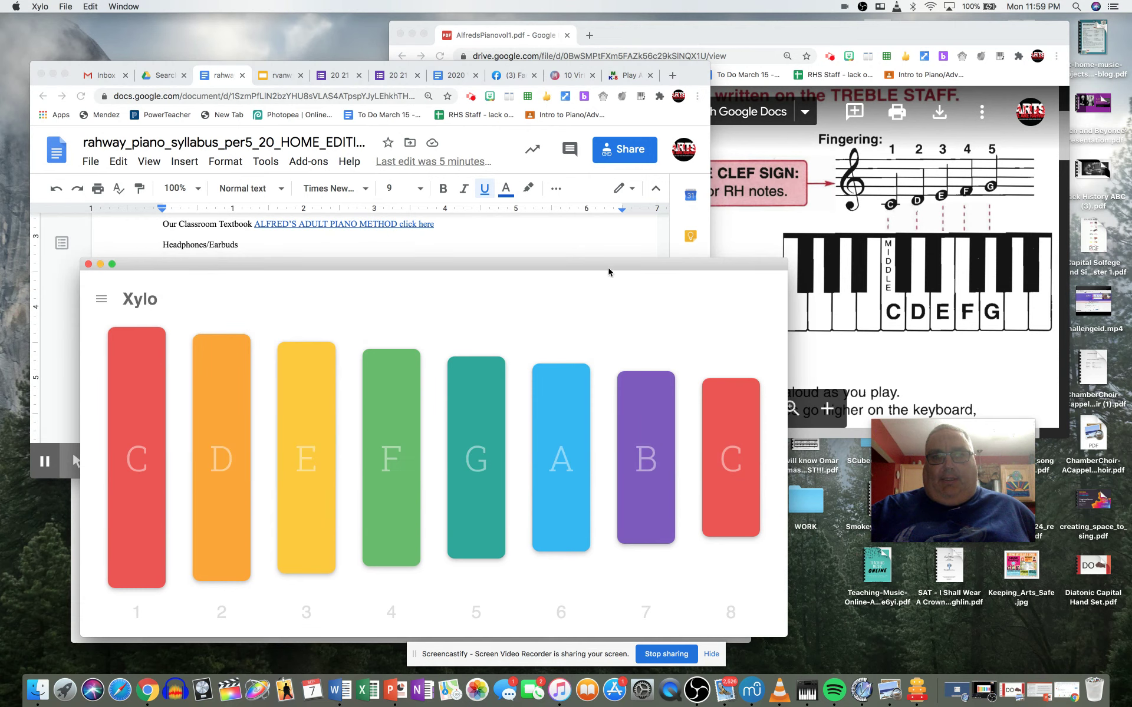
pyautogui.moveTo(608, 271); pyautogui.dragTo(721, 309)
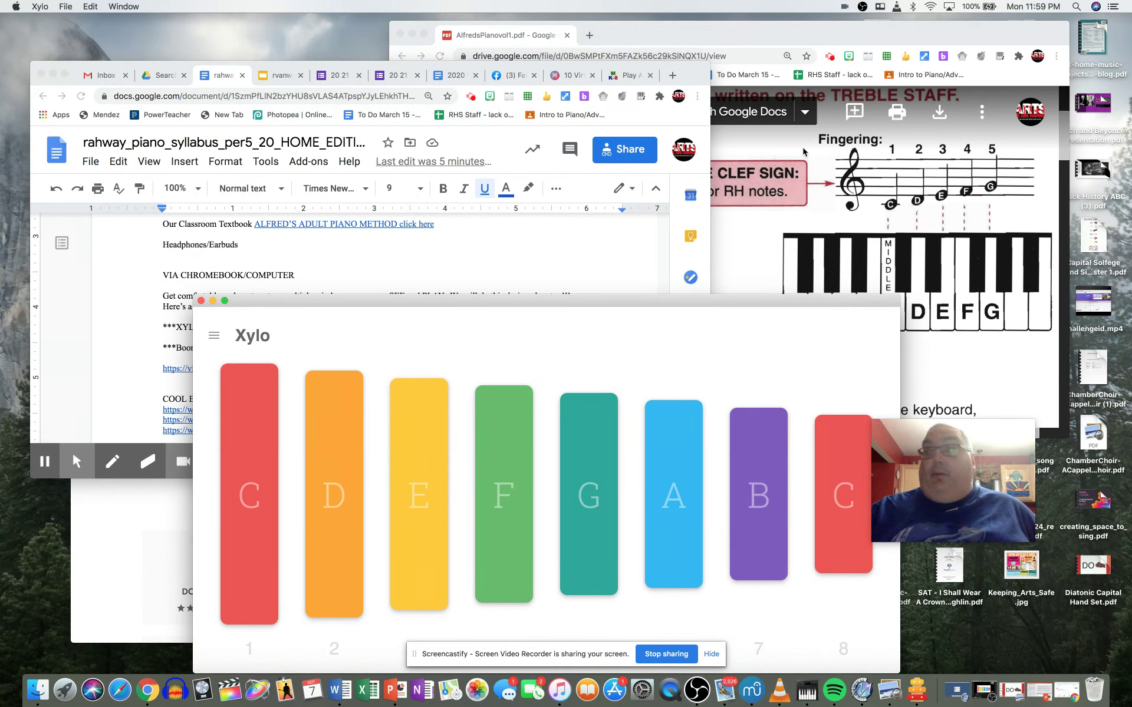
# Step: Move the textbook PDF window up-left and shrink it to sit above the xylophone
pyautogui.click(746, 33)
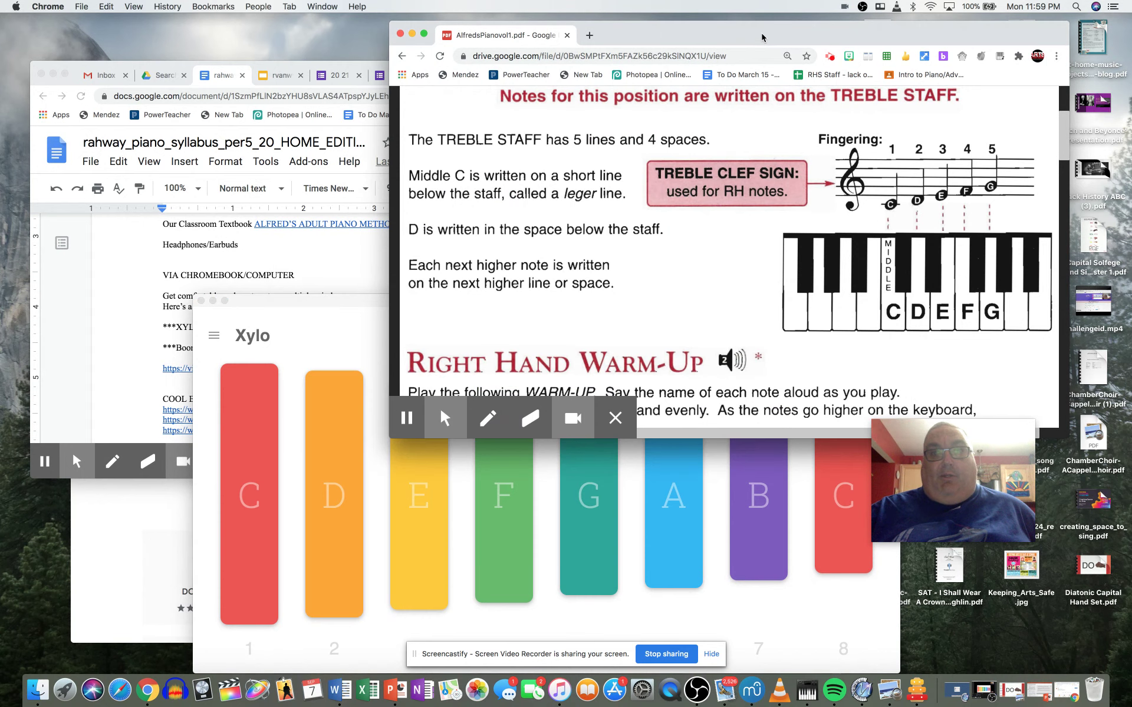
pyautogui.moveTo(762, 38); pyautogui.dragTo(552, 9)
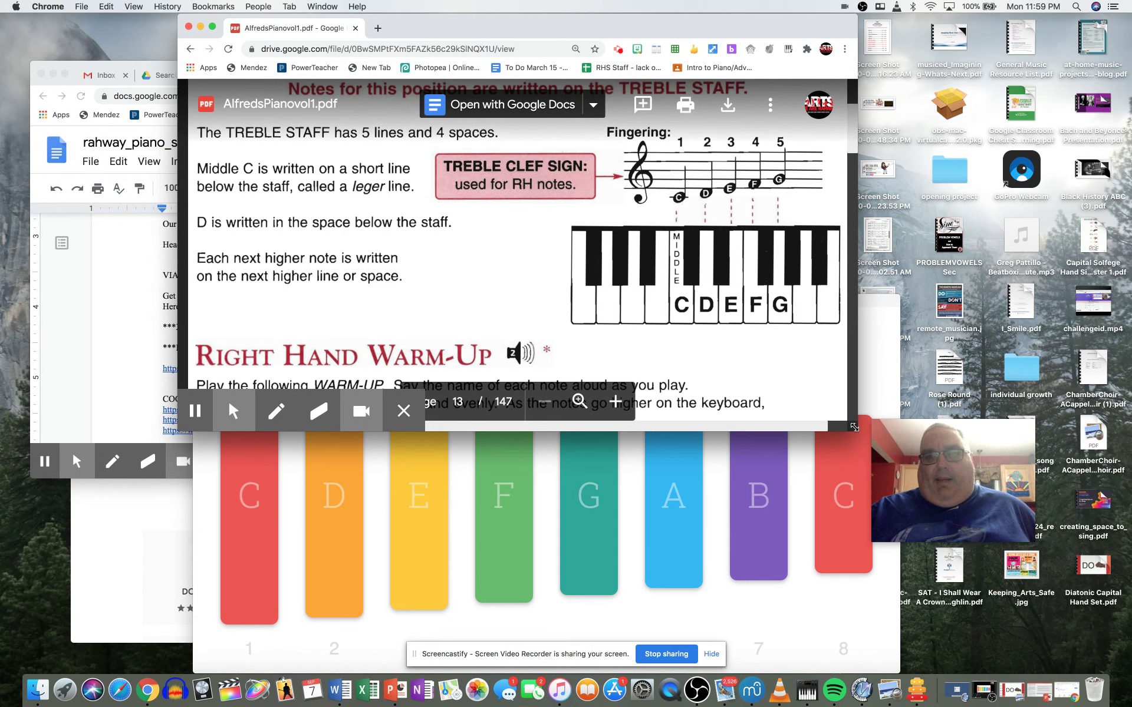
pyautogui.moveTo(854, 427); pyautogui.dragTo(814, 376)
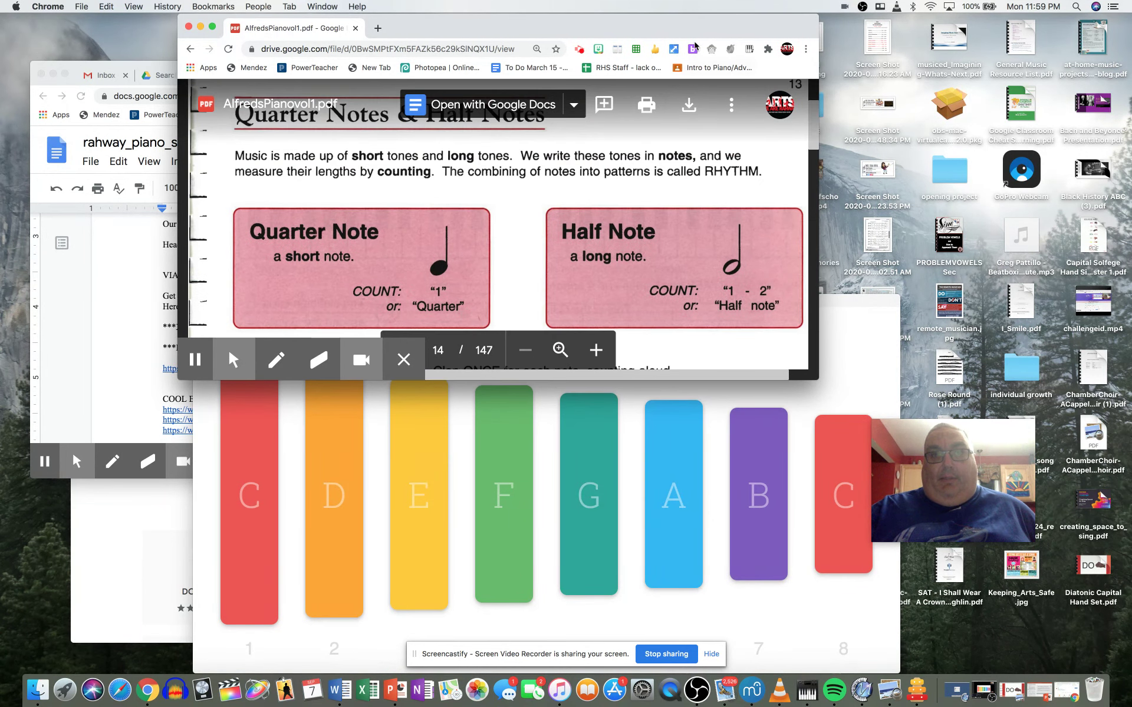
pyautogui.moveTo(689, 31); pyautogui.dragTo(729, 40)
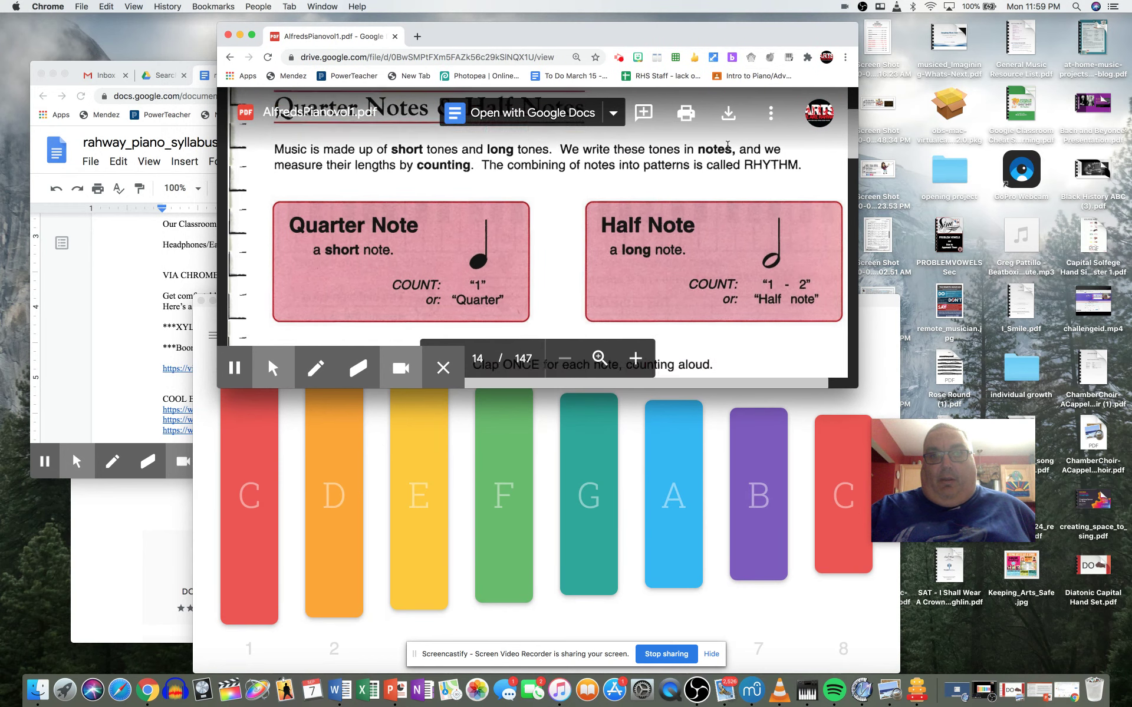
pyautogui.scroll(-3, 727, 145)
pyautogui.scroll(-3, 728, 145)
pyautogui.scroll(-3, 728, 151)
pyautogui.scroll(-3, 725, 164)
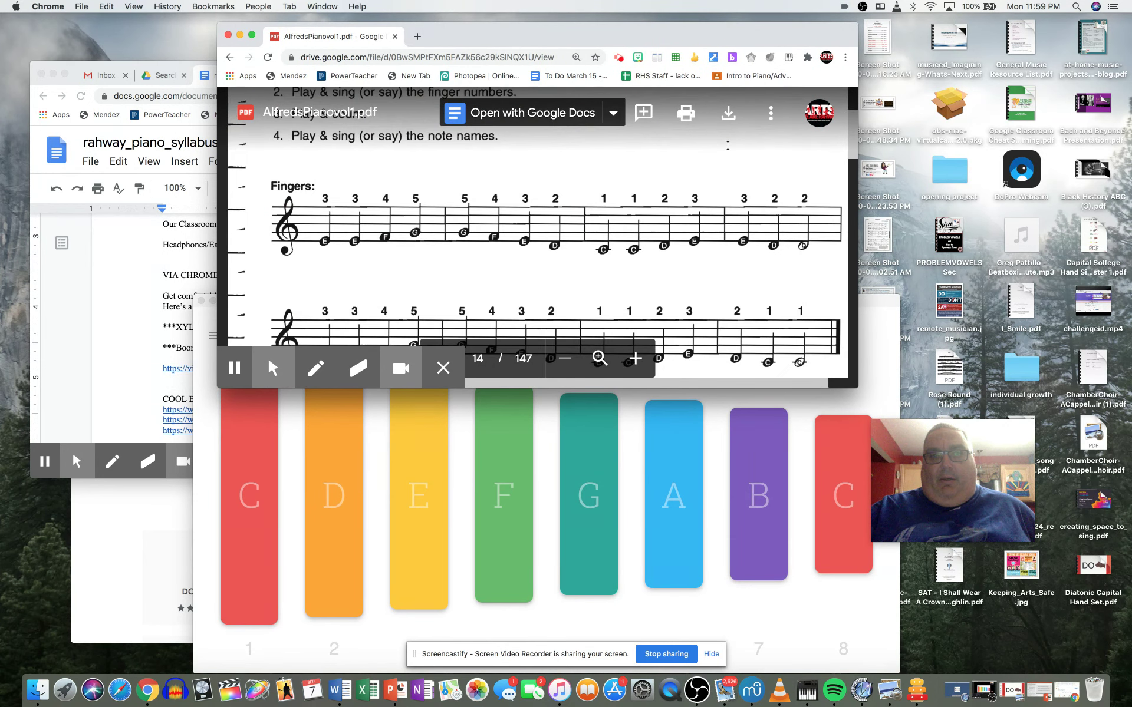
pyautogui.scroll(-2, 726, 175)
pyautogui.scroll(-2, 725, 175)
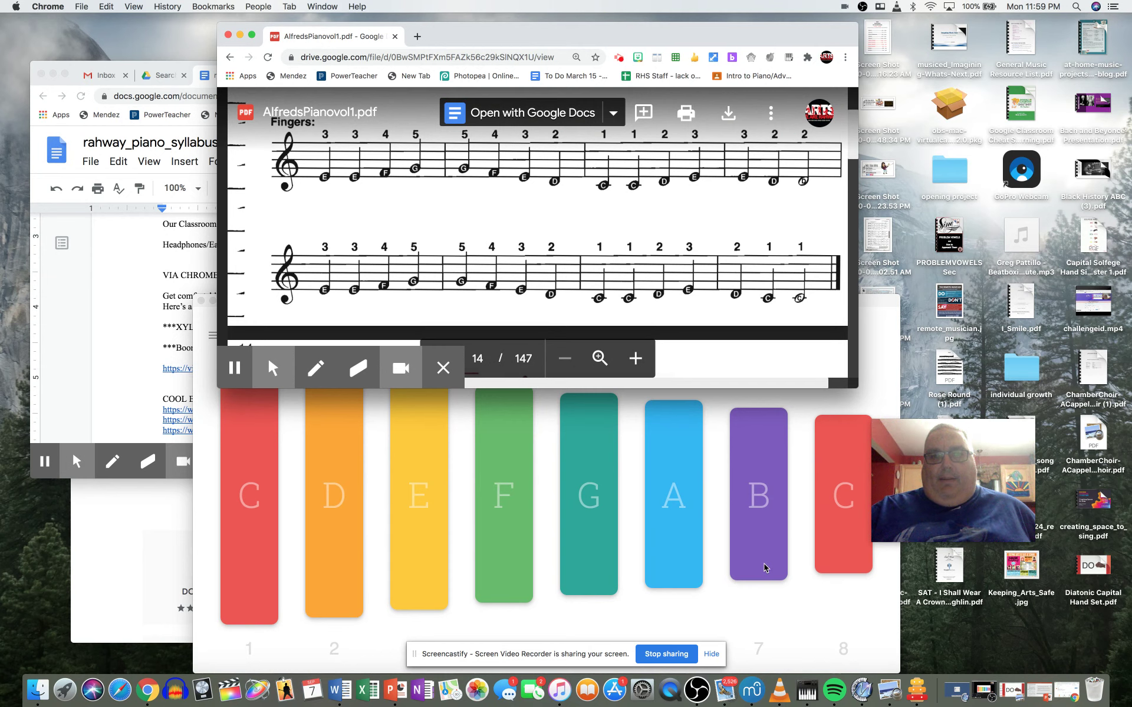
# Step: Play a melody on the Xylo bars by clicking notes E-D-C-C-D-E-F-G-A-high C-D-C
pyautogui.click(792, 616)
pyautogui.click(398, 556)
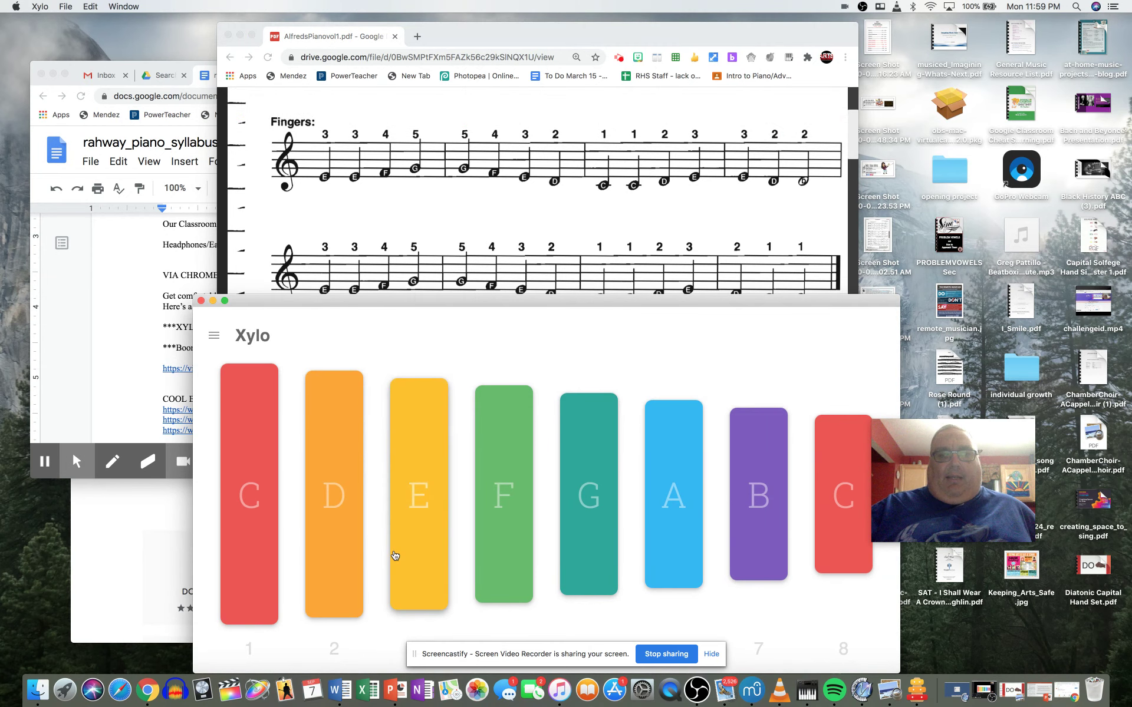
pyautogui.click(313, 531)
pyautogui.click(254, 512)
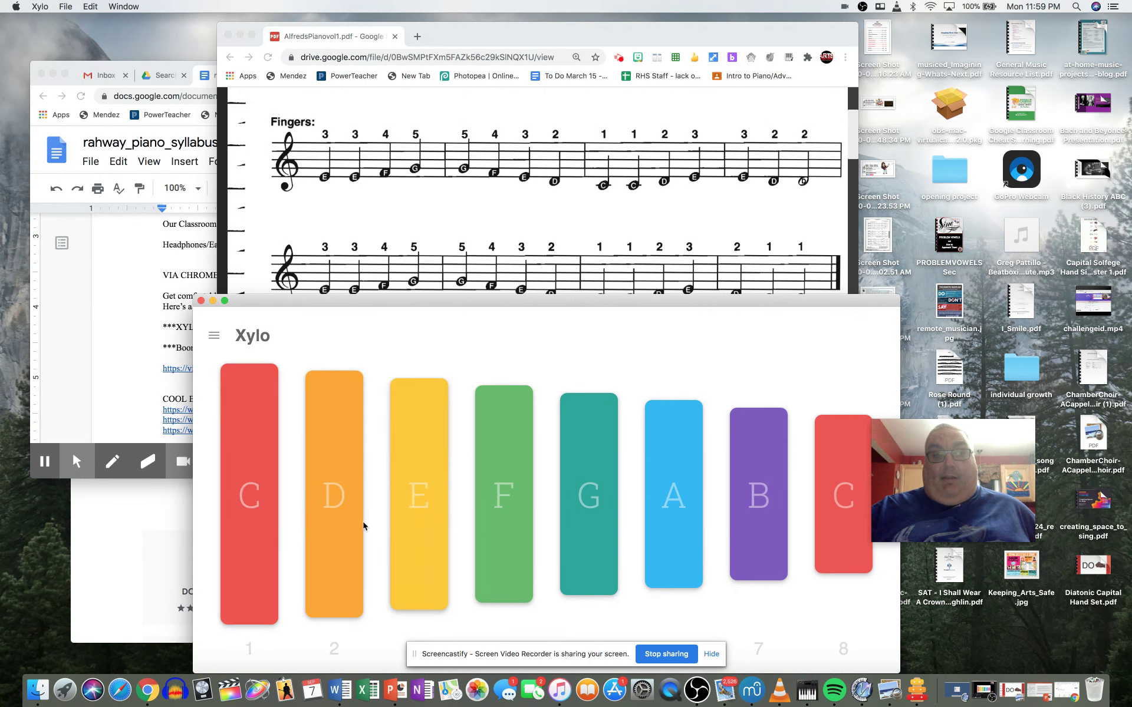
pyautogui.click(257, 505)
pyautogui.click(329, 505)
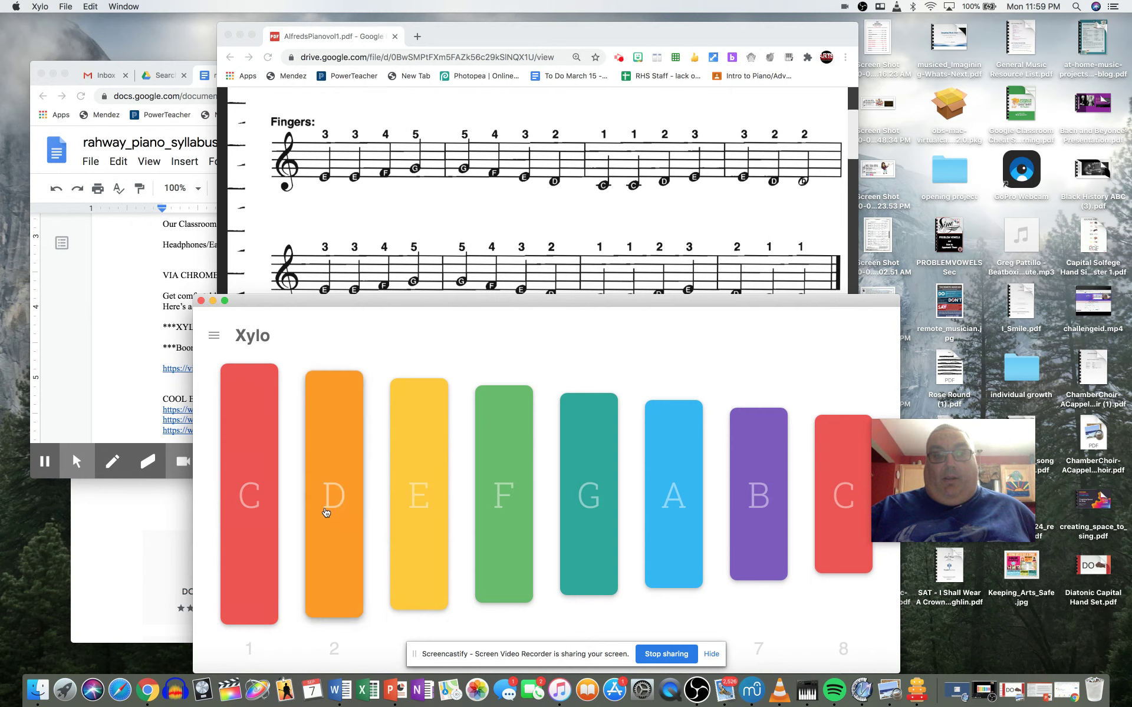
pyautogui.click(423, 529)
pyautogui.click(513, 531)
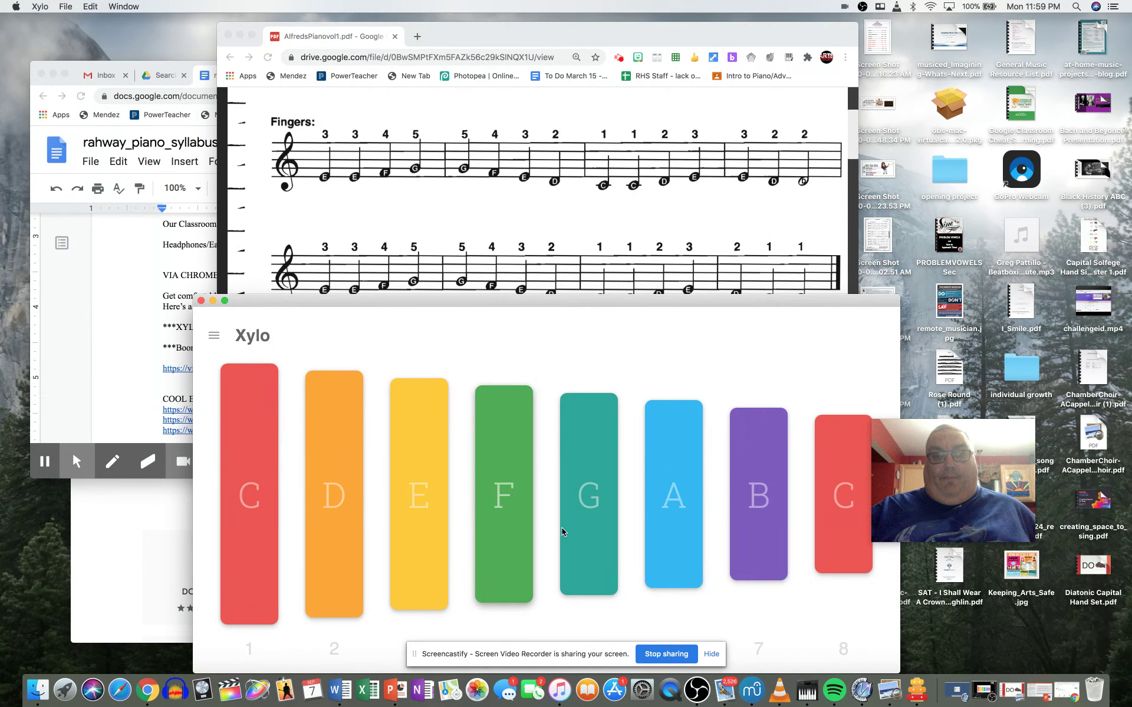
pyautogui.click(579, 533)
pyautogui.press('1')
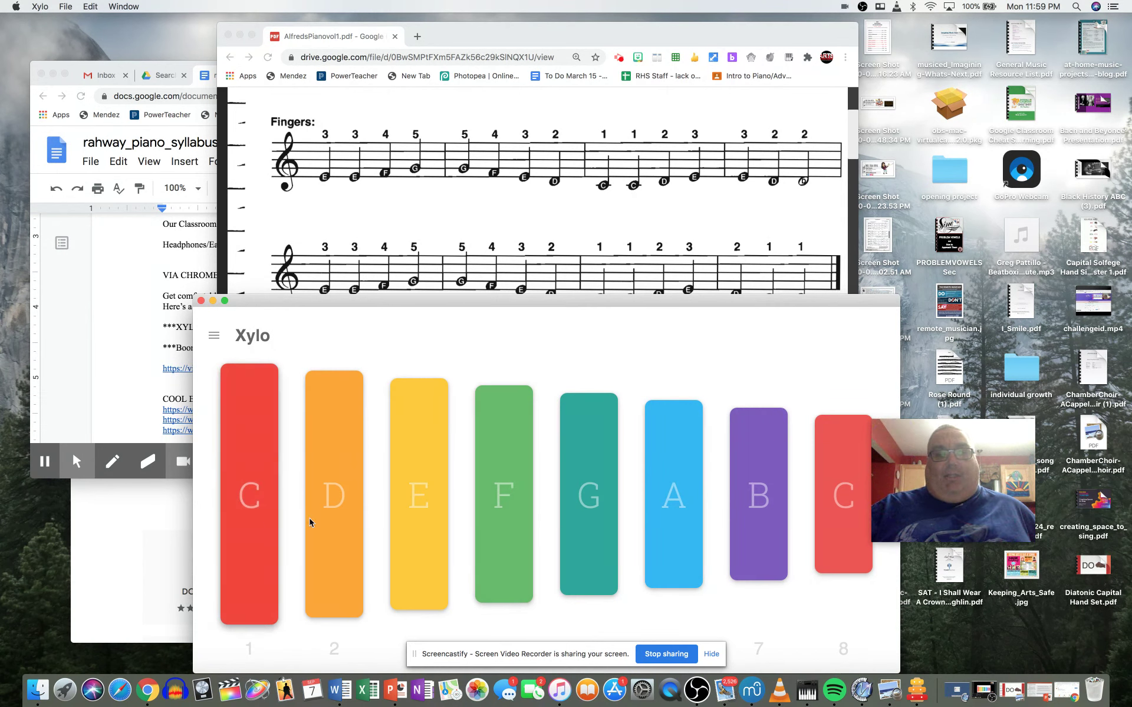
pyautogui.click(691, 543)
pyautogui.press('8')
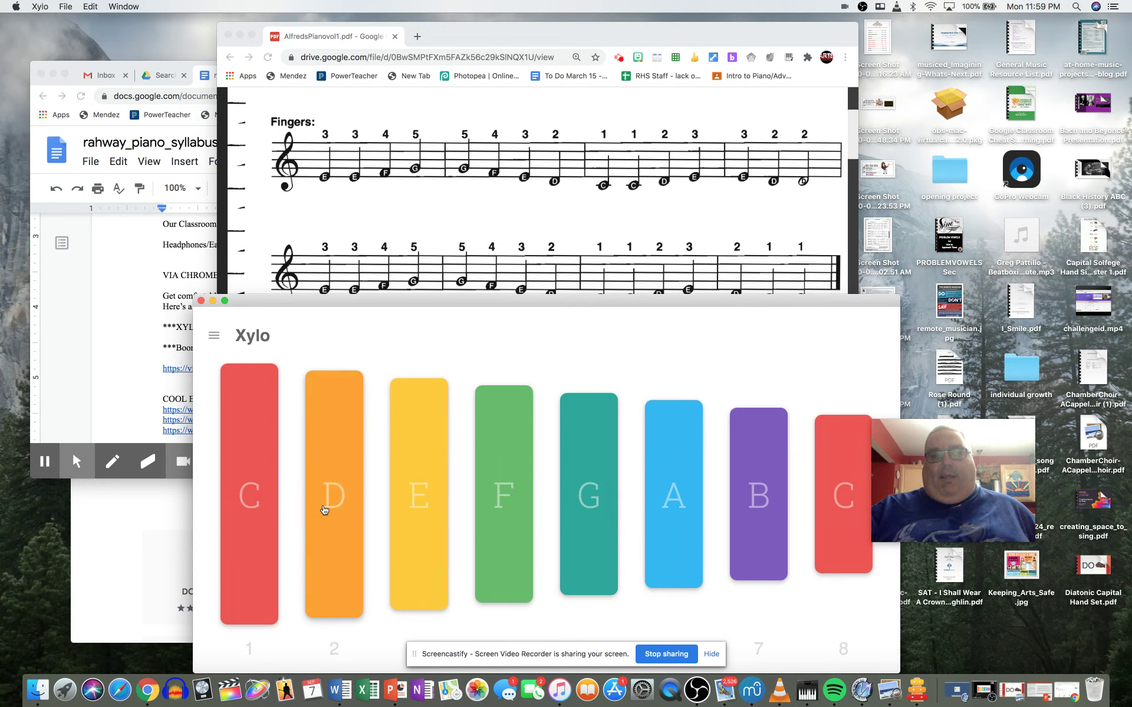
pyautogui.click(324, 512)
pyautogui.click(249, 521)
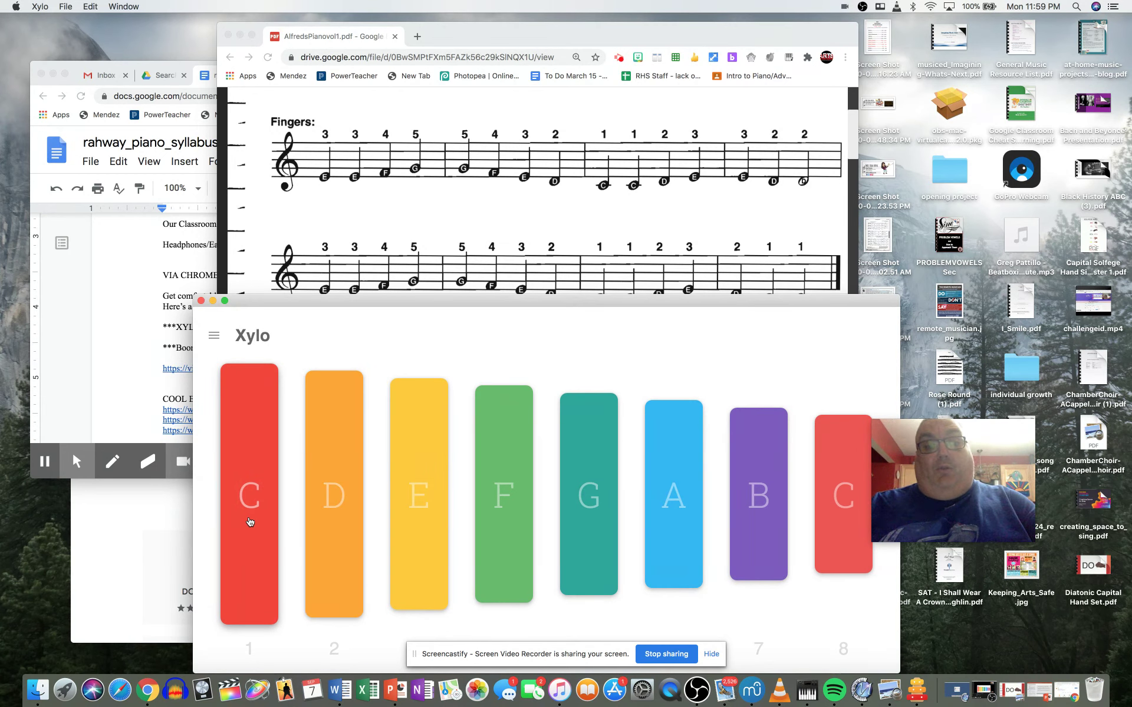
# Step: Play a rising C-to-high-C scale and an E-F-G-F-E-D-C-D-E-D-D phrase with number keys, then return to the syllabus
pyautogui.press('1')
pyautogui.press('2')
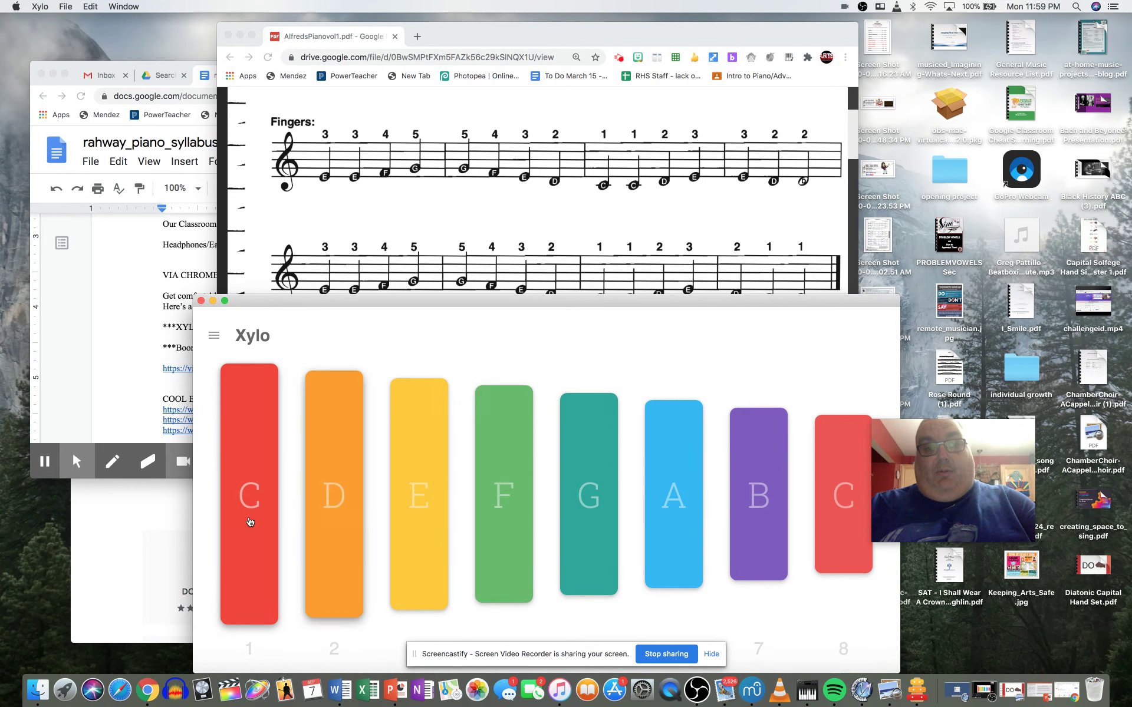
pyautogui.press('3')
pyautogui.press('4')
pyautogui.press('5')
pyautogui.press('6')
pyautogui.press('7')
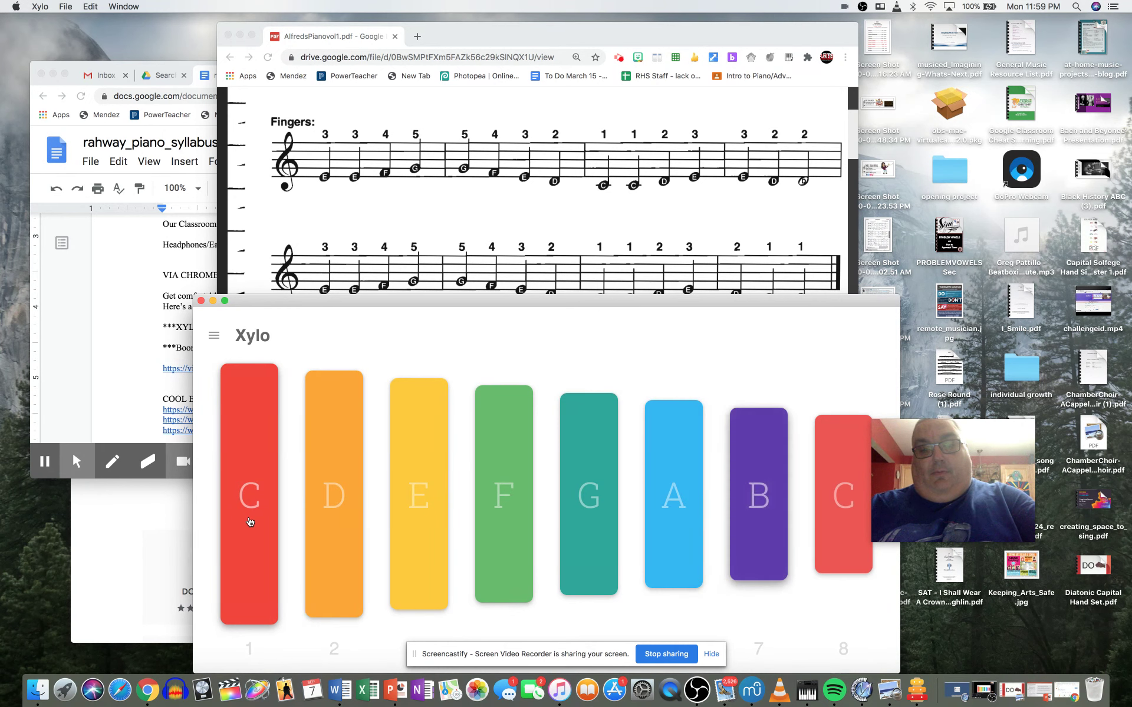
pyautogui.press('8')
pyautogui.press('3')
pyautogui.press('4')
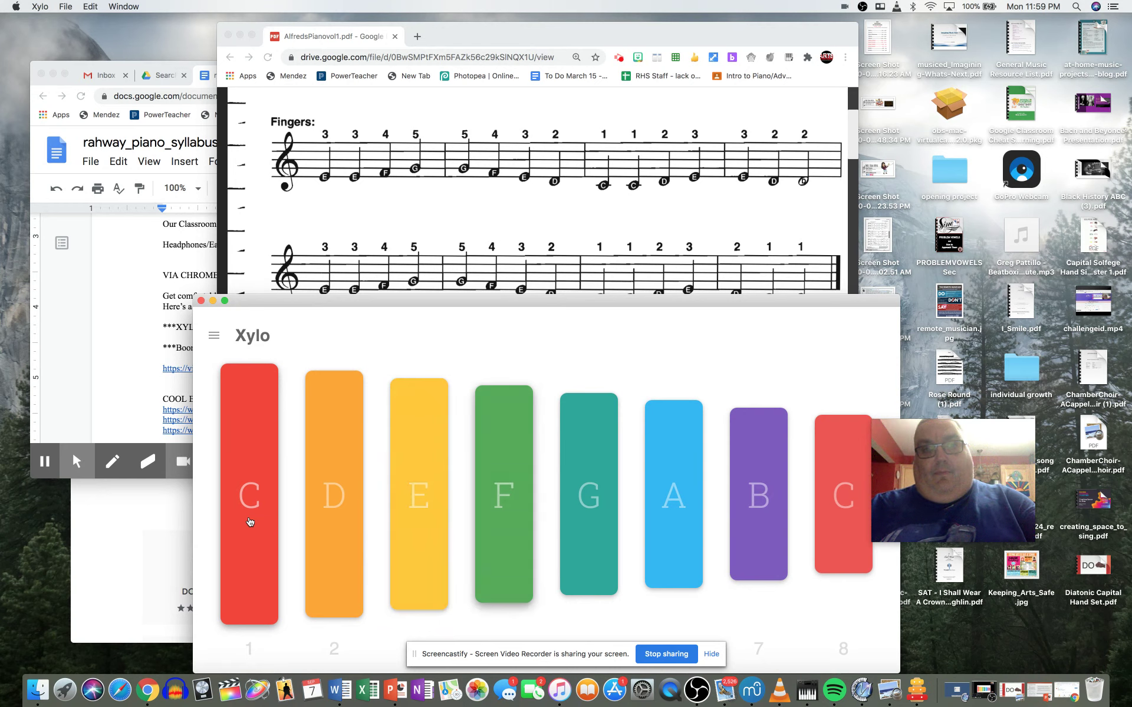
pyautogui.press('5')
pyautogui.press('4')
pyautogui.press('3')
pyautogui.press('2')
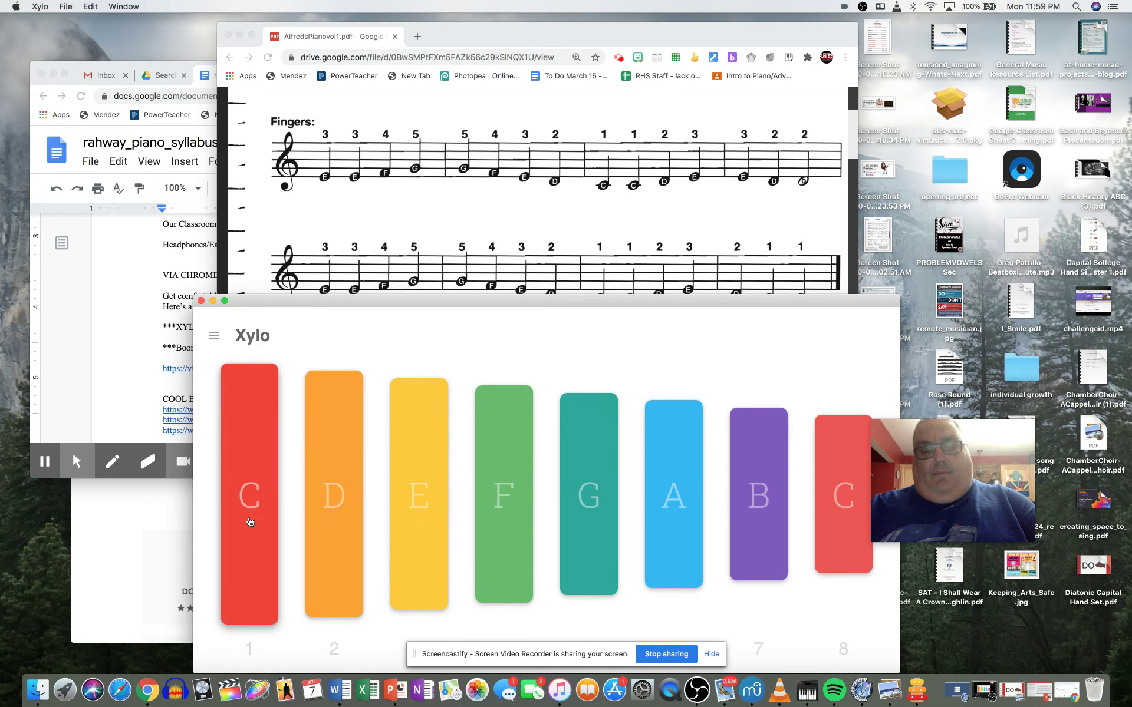
pyautogui.press('1')
pyautogui.press('2')
pyautogui.press('3')
pyautogui.press('3')
pyautogui.press('2')
pyautogui.press('2')
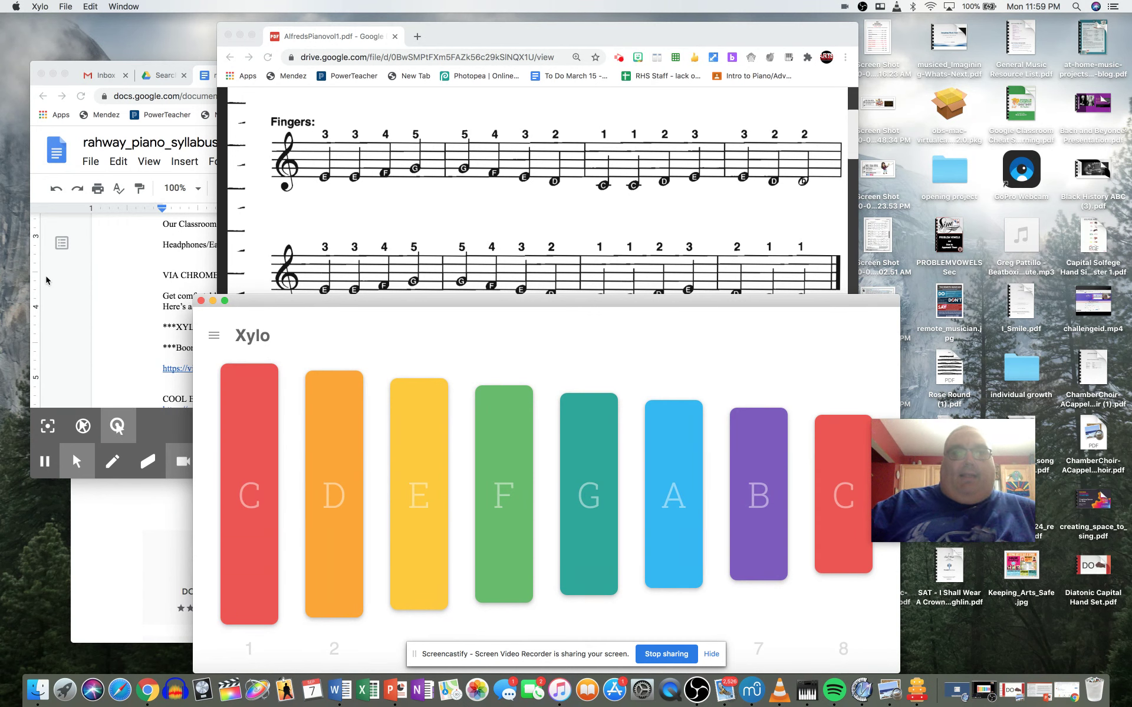
pyautogui.click(88, 285)
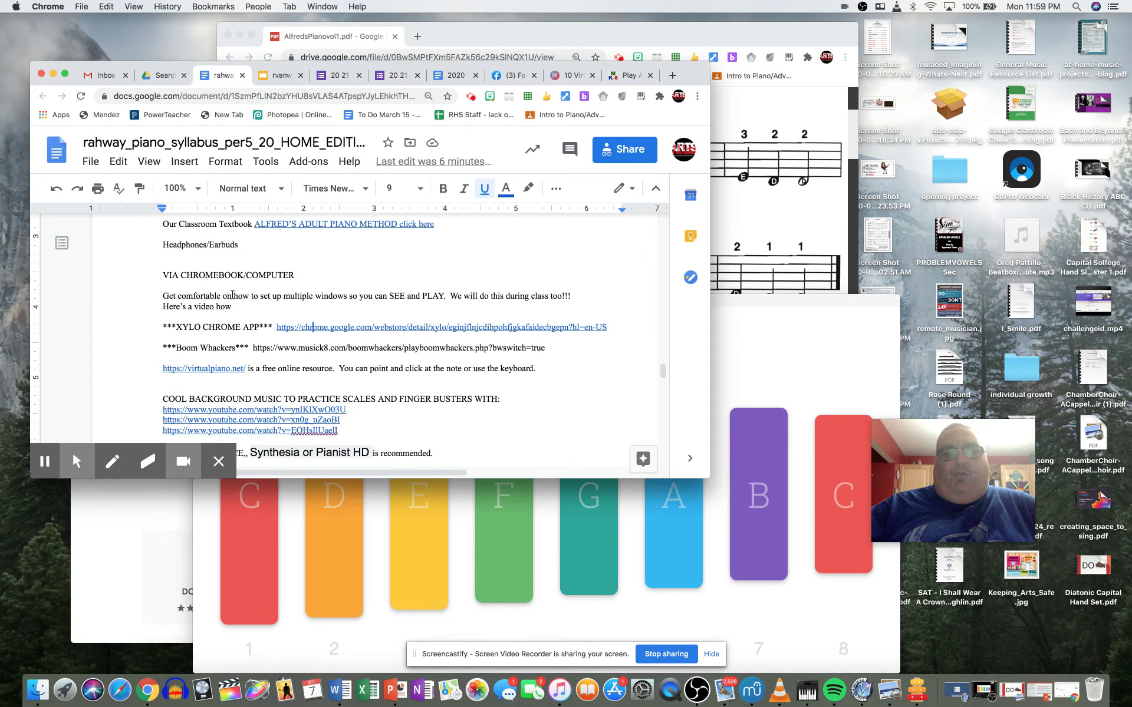
pyautogui.scroll(-1, 398, 309)
pyautogui.moveTo(778, 213)
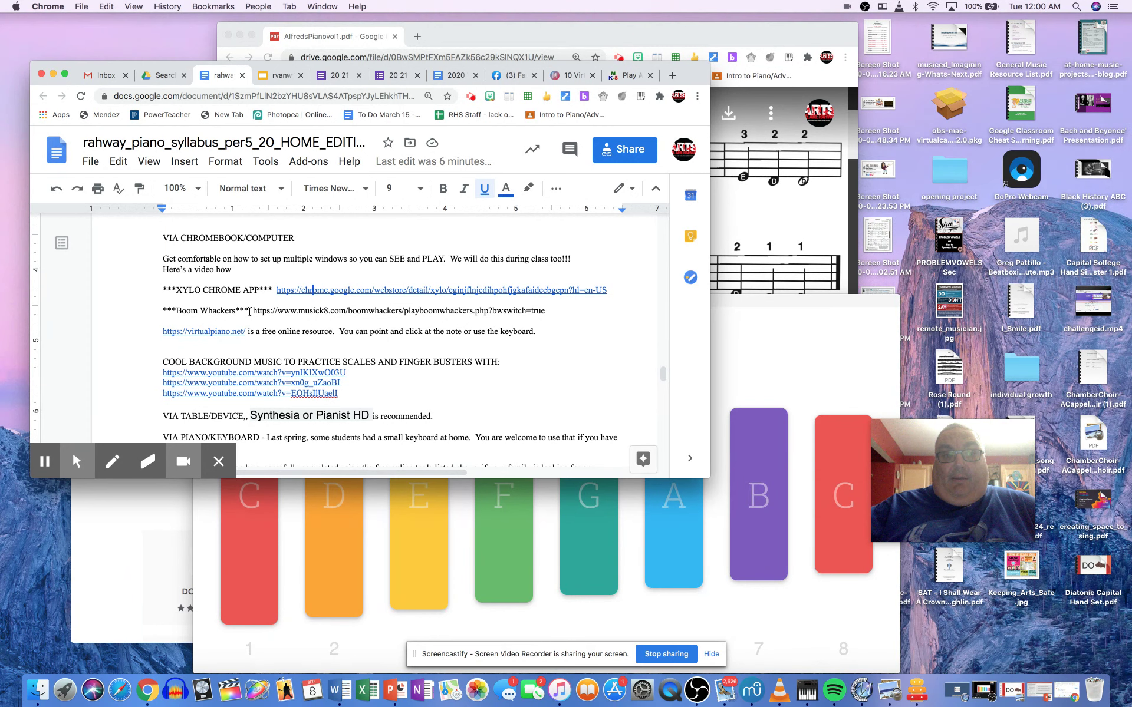
# Step: Turn the musick8 Boom Whackers address into a clickable link and open it
pyautogui.moveTo(252, 311); pyautogui.dragTo(491, 323)
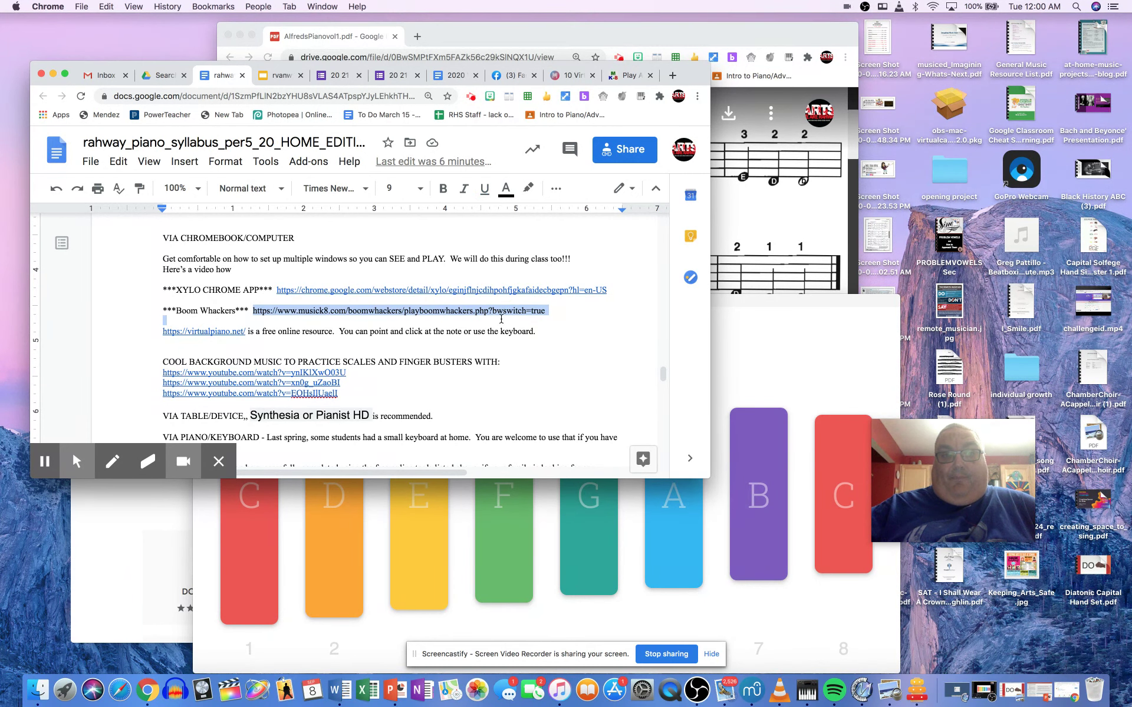
pyautogui.rightClick(501, 311)
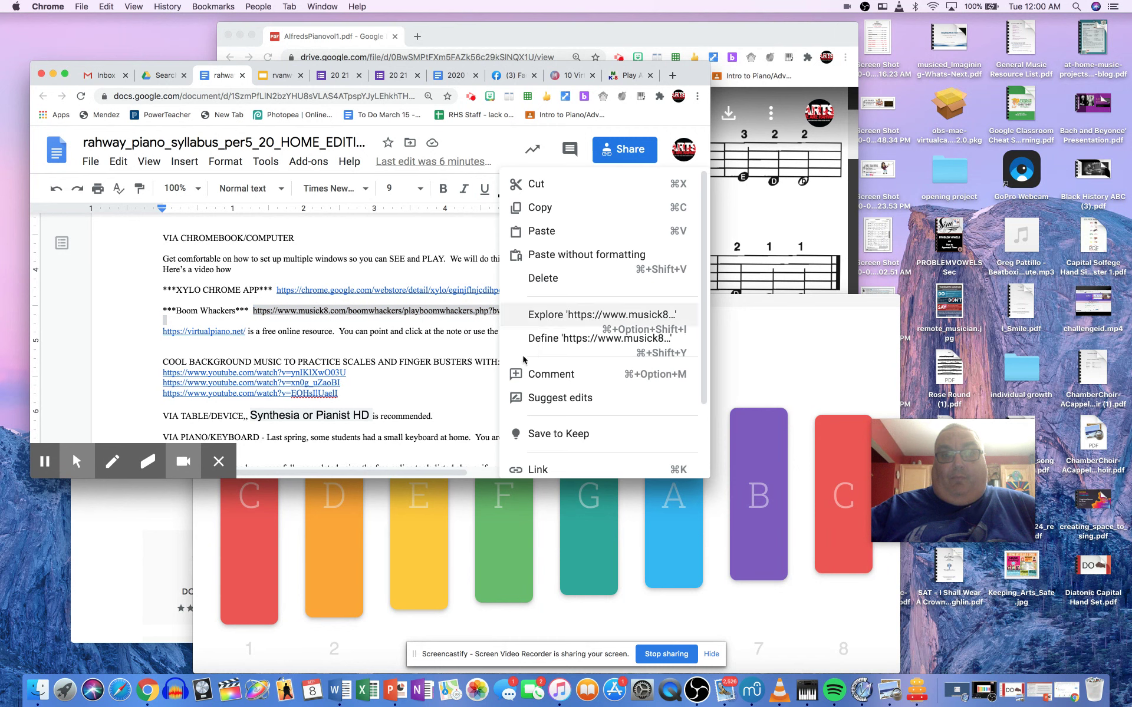
pyautogui.scroll(-1, 566, 416)
pyautogui.click(567, 433)
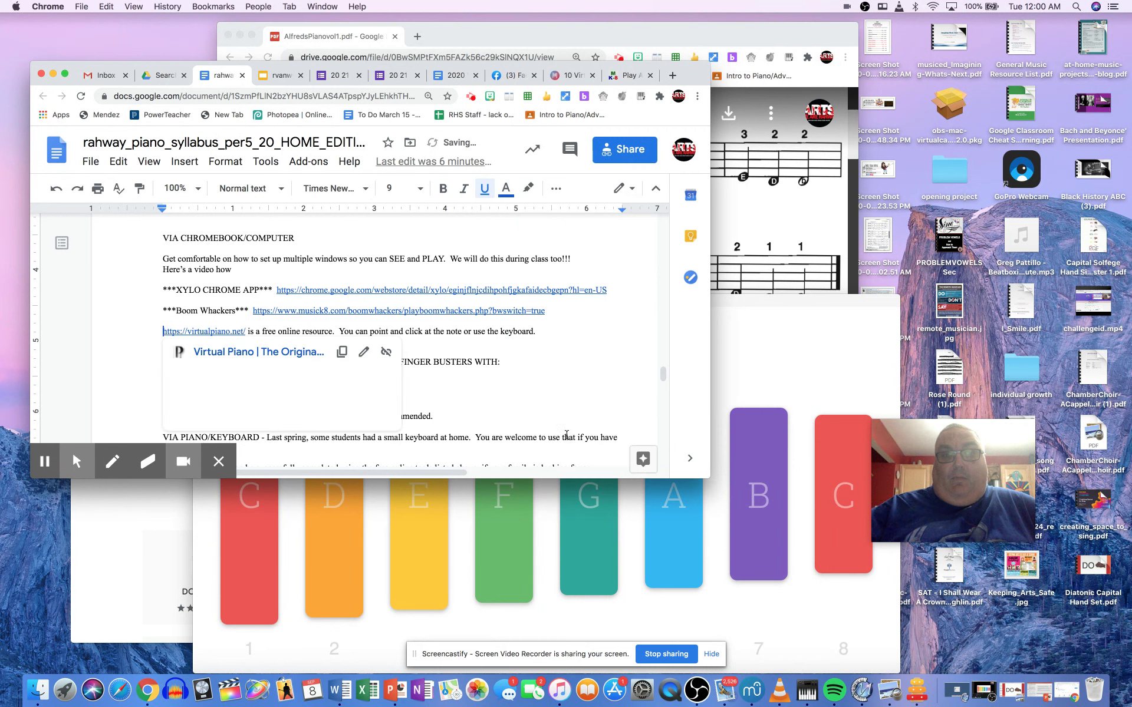
pyautogui.click(466, 312)
# Step: In the Music K-8 Boomwhackers tab, play the D, E, F and G tubes
pyautogui.click(390, 331)
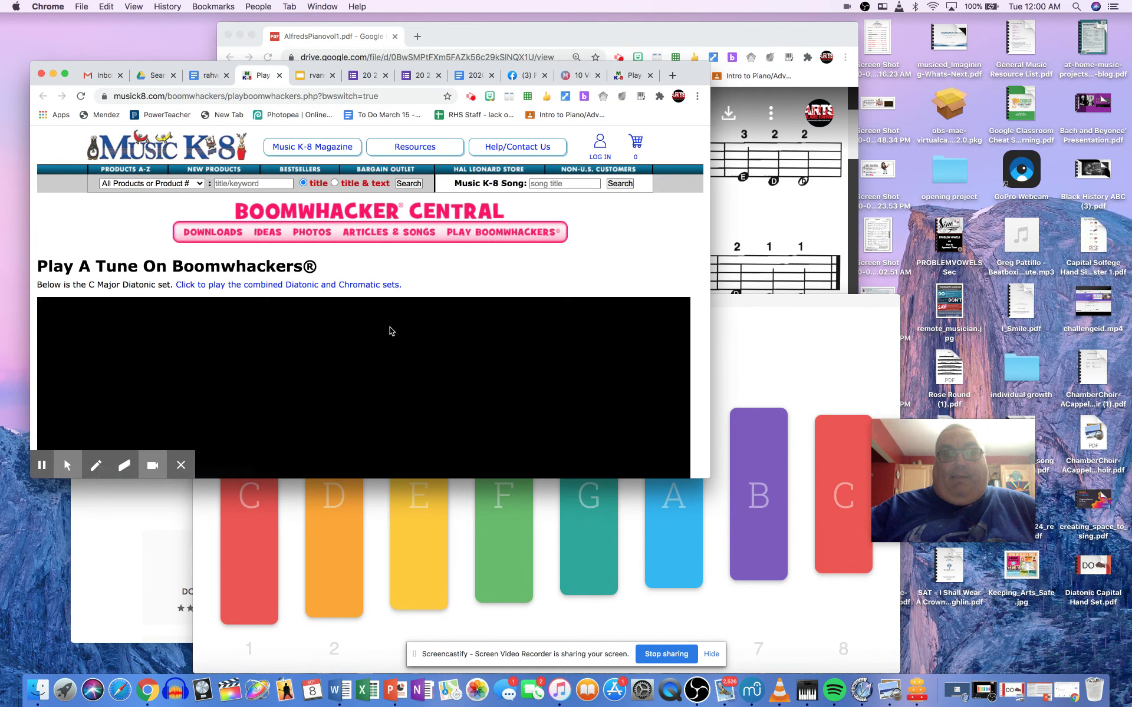
pyautogui.scroll(-3, 391, 331)
pyautogui.scroll(-2, 390, 330)
pyautogui.scroll(-1, 390, 326)
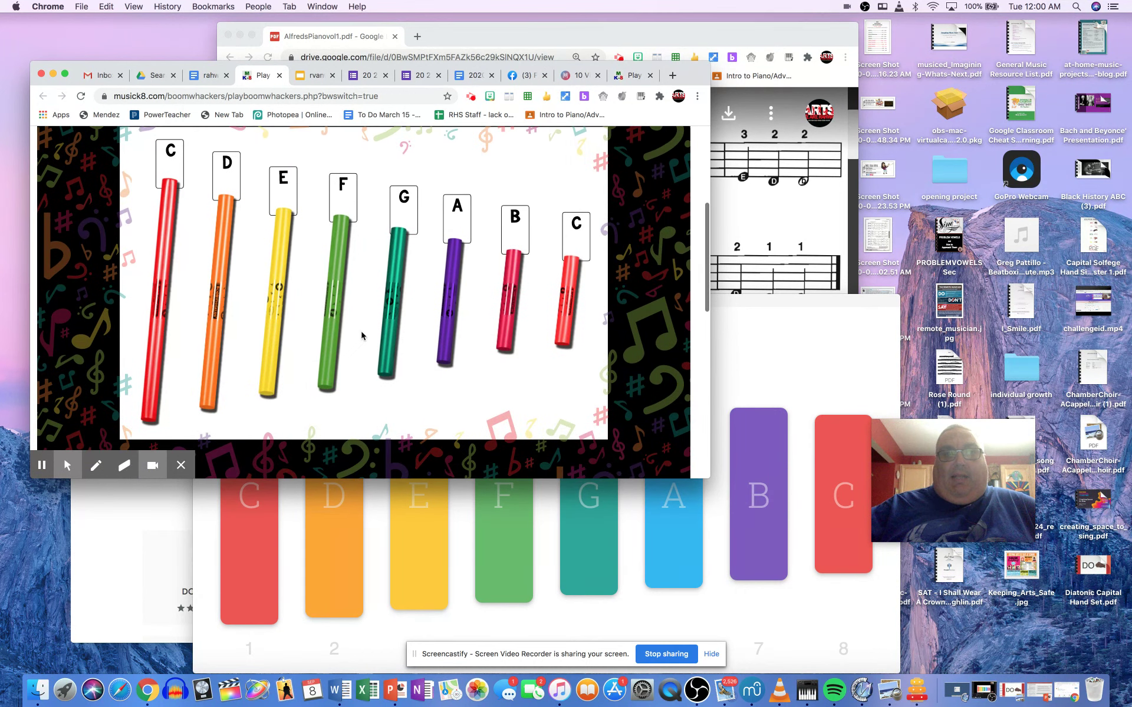
pyautogui.click(221, 323)
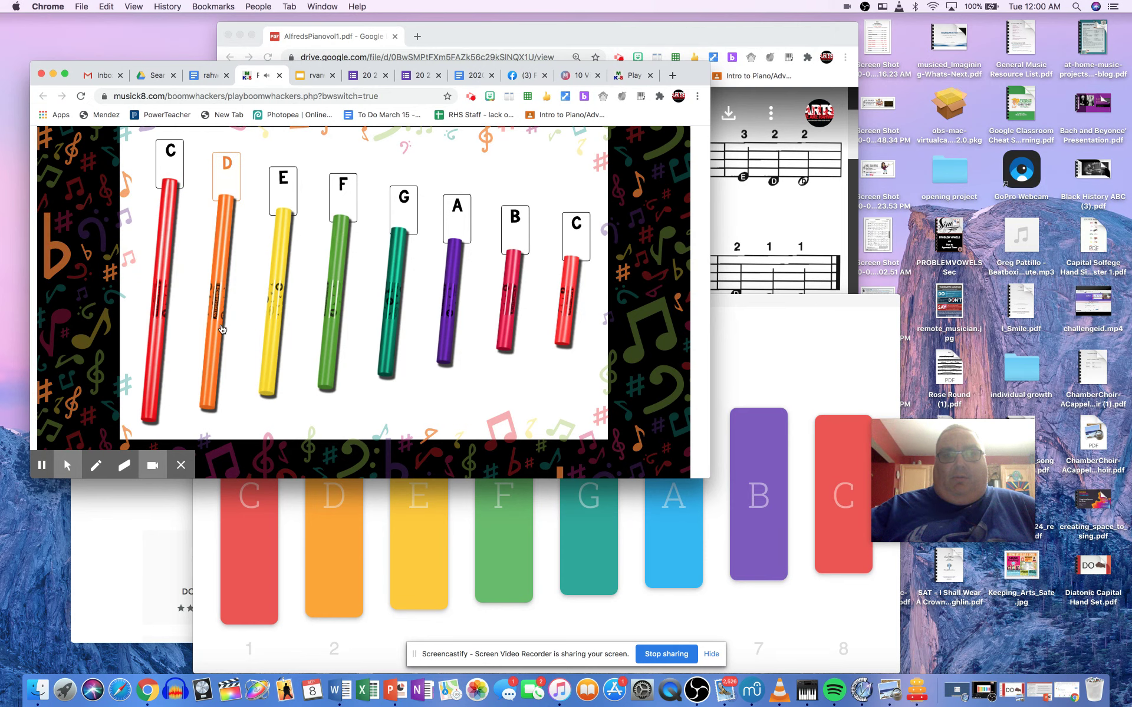
pyautogui.click(279, 332)
pyautogui.click(337, 341)
pyautogui.click(385, 343)
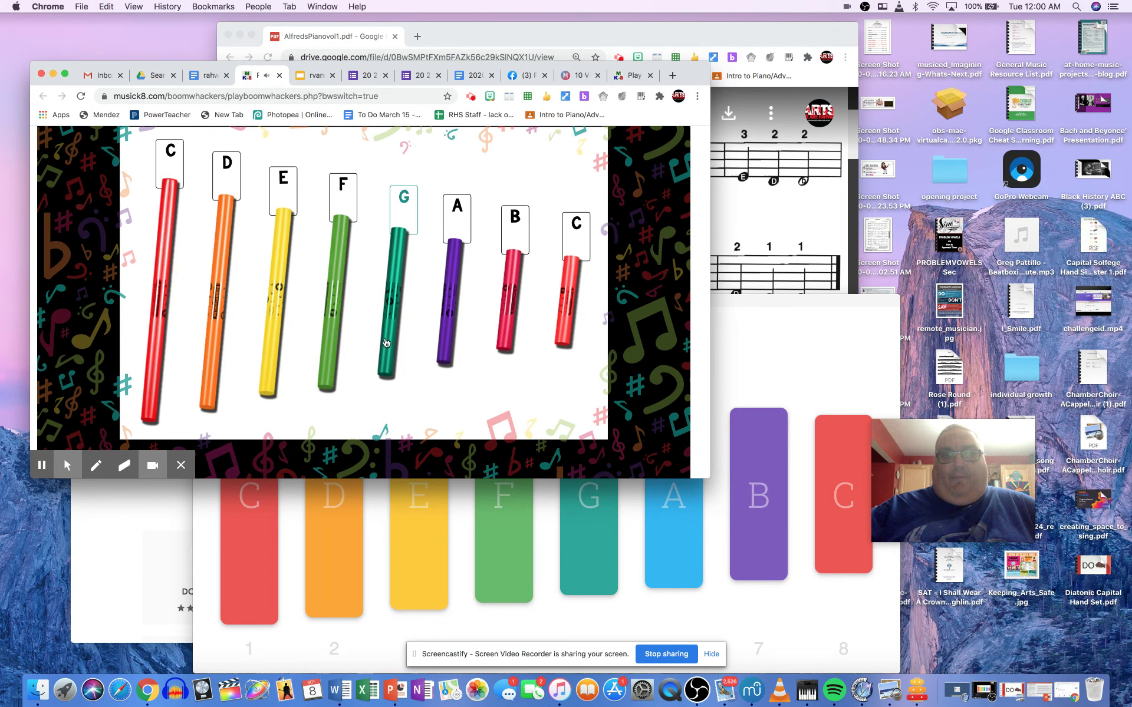
pyautogui.press('d')
# Step: Back in the syllabus, follow the virtualpiano.net link into a new tab
pyautogui.click(197, 78)
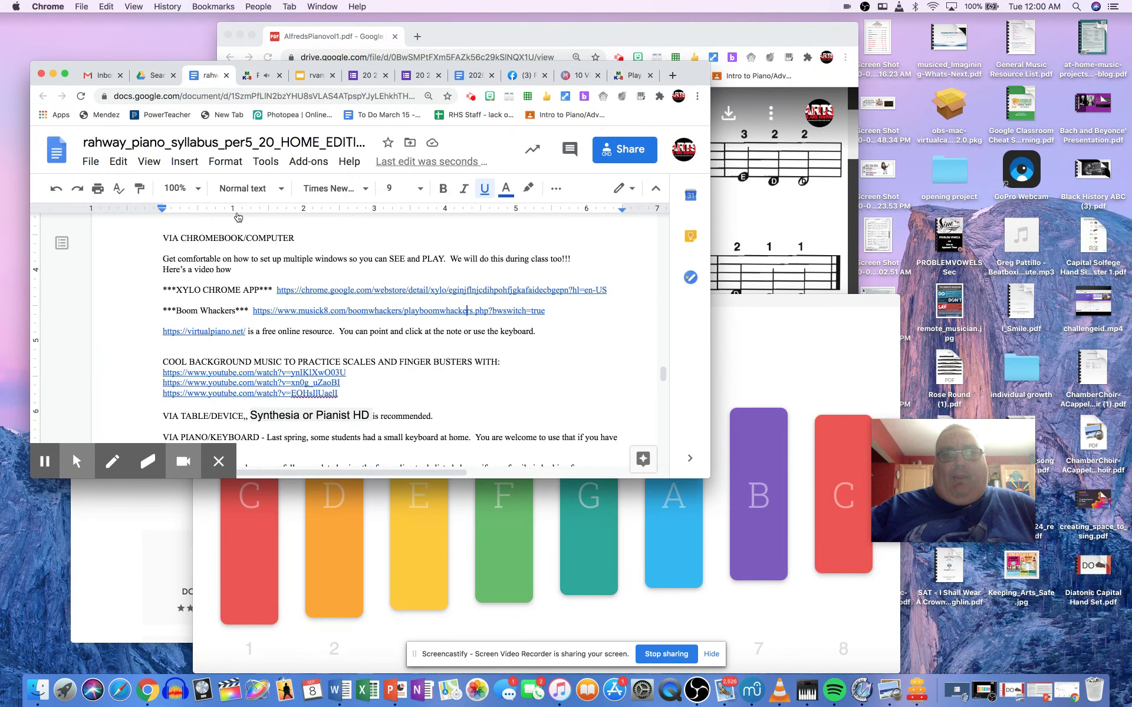
pyautogui.scroll(-3, 271, 305)
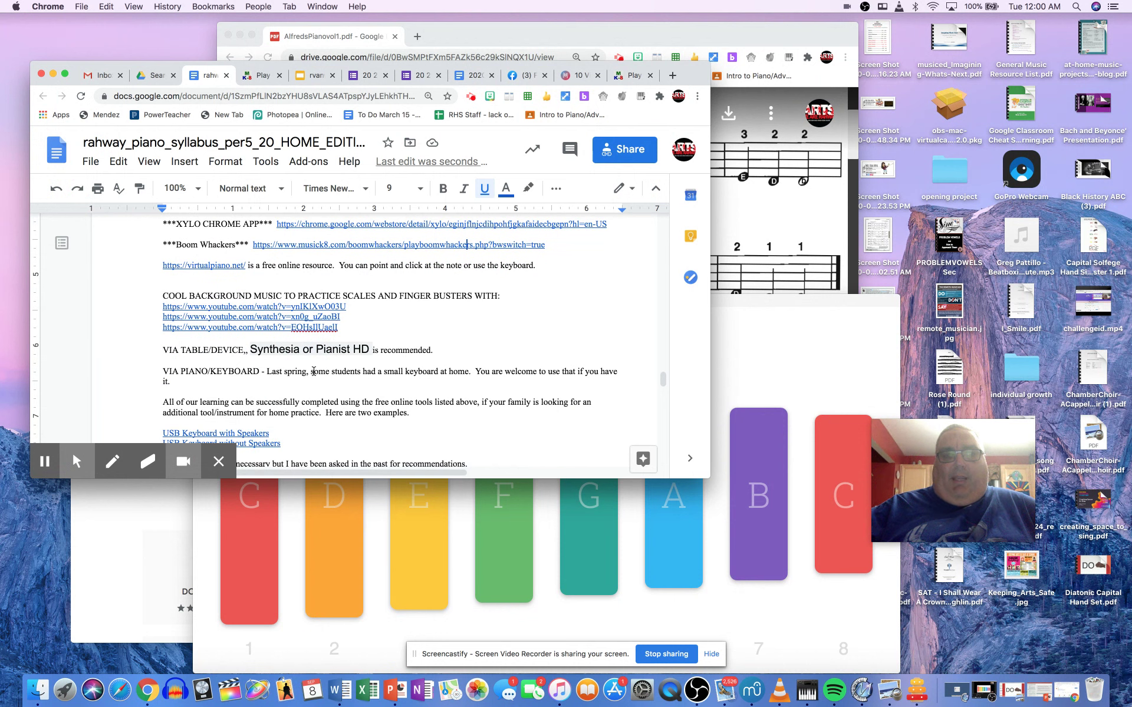
pyautogui.scroll(-1, 313, 371)
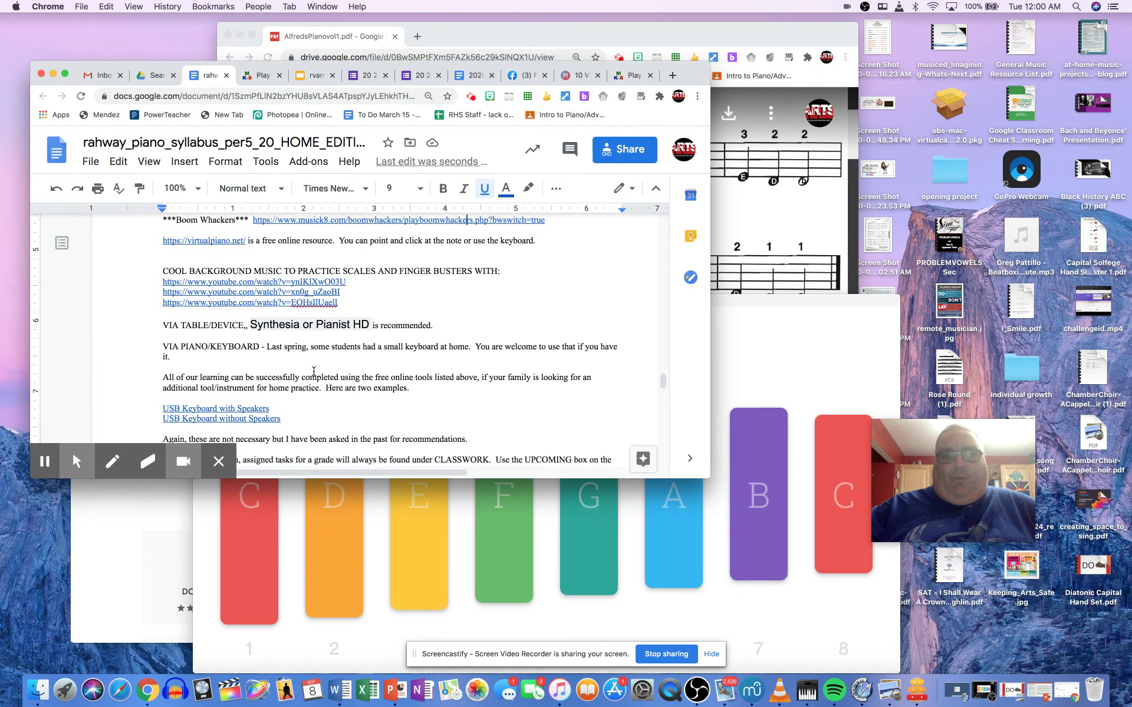
pyautogui.click(236, 244)
pyautogui.click(237, 269)
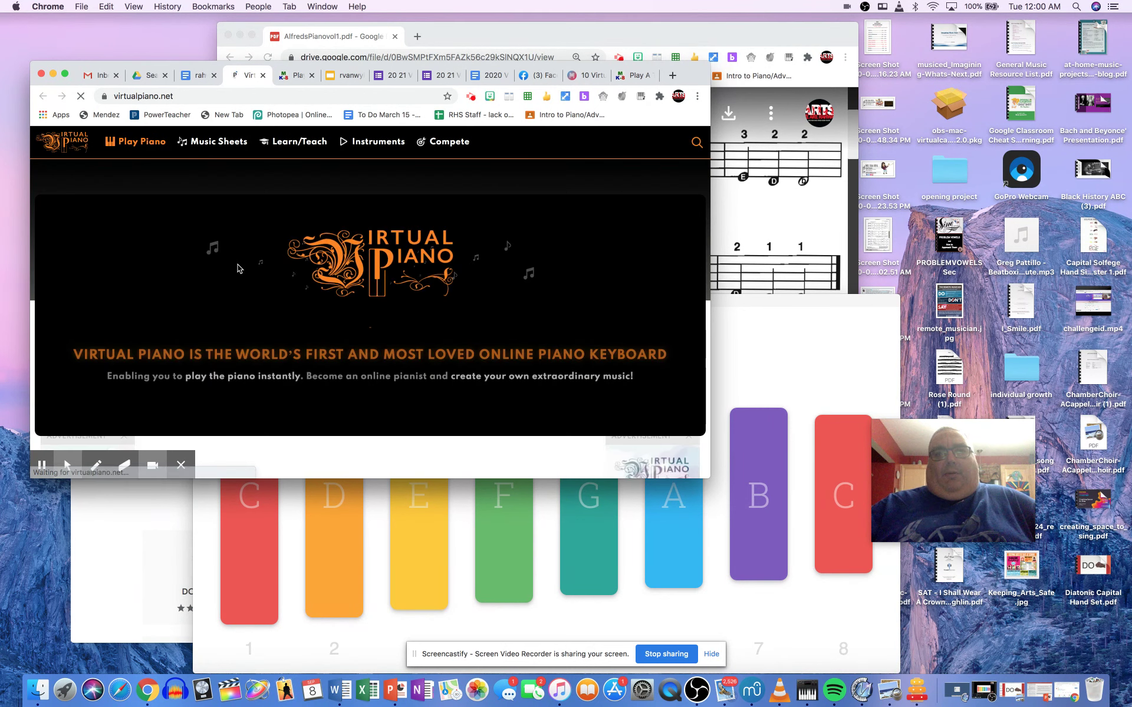
pyautogui.scroll(-2, 237, 268)
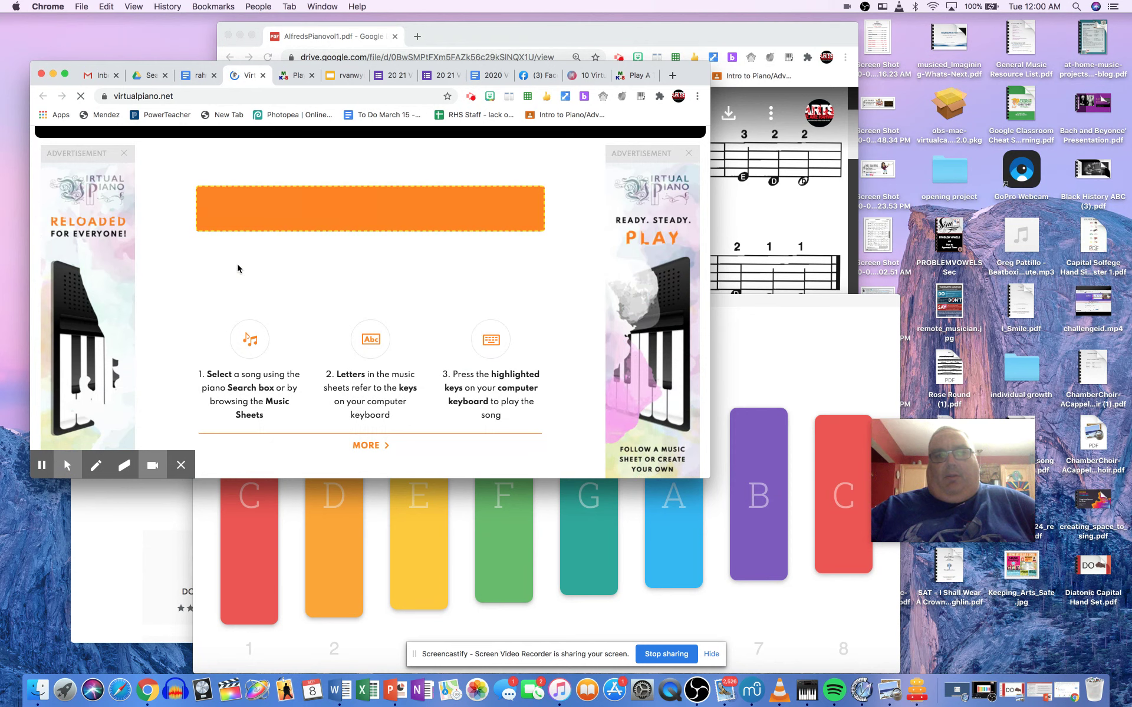
pyautogui.scroll(-2, 239, 265)
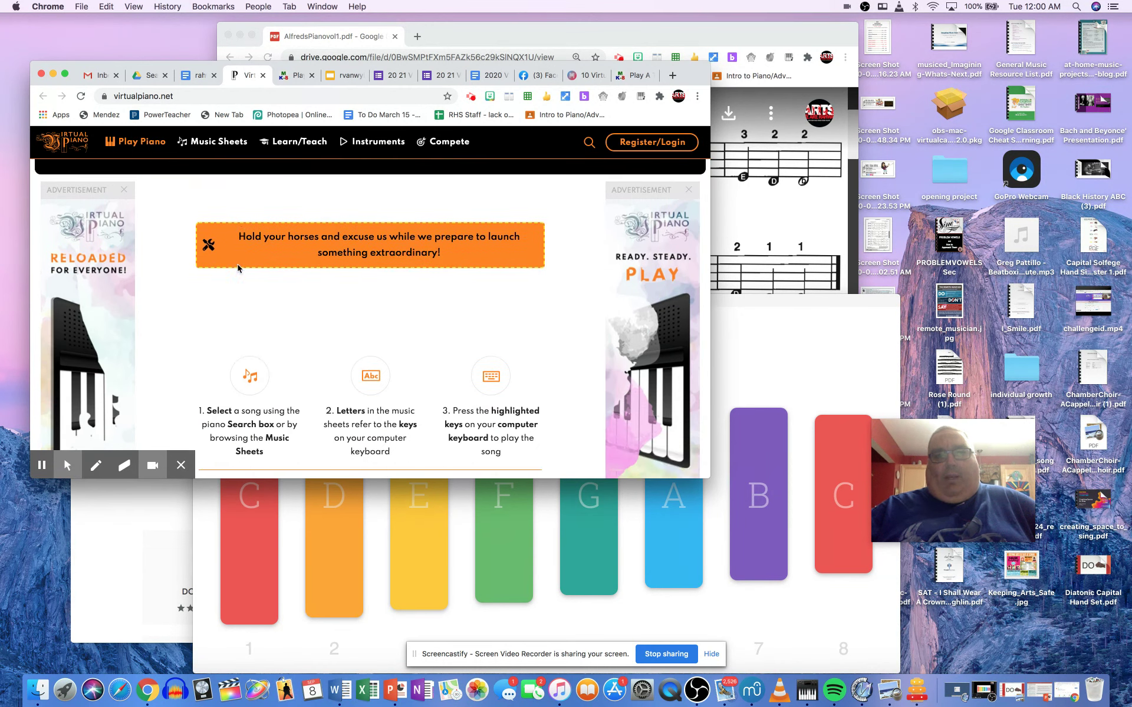
pyautogui.scroll(-2, 237, 265)
pyautogui.scroll(-2, 237, 264)
pyautogui.scroll(-2, 238, 268)
pyautogui.scroll(10, 238, 267)
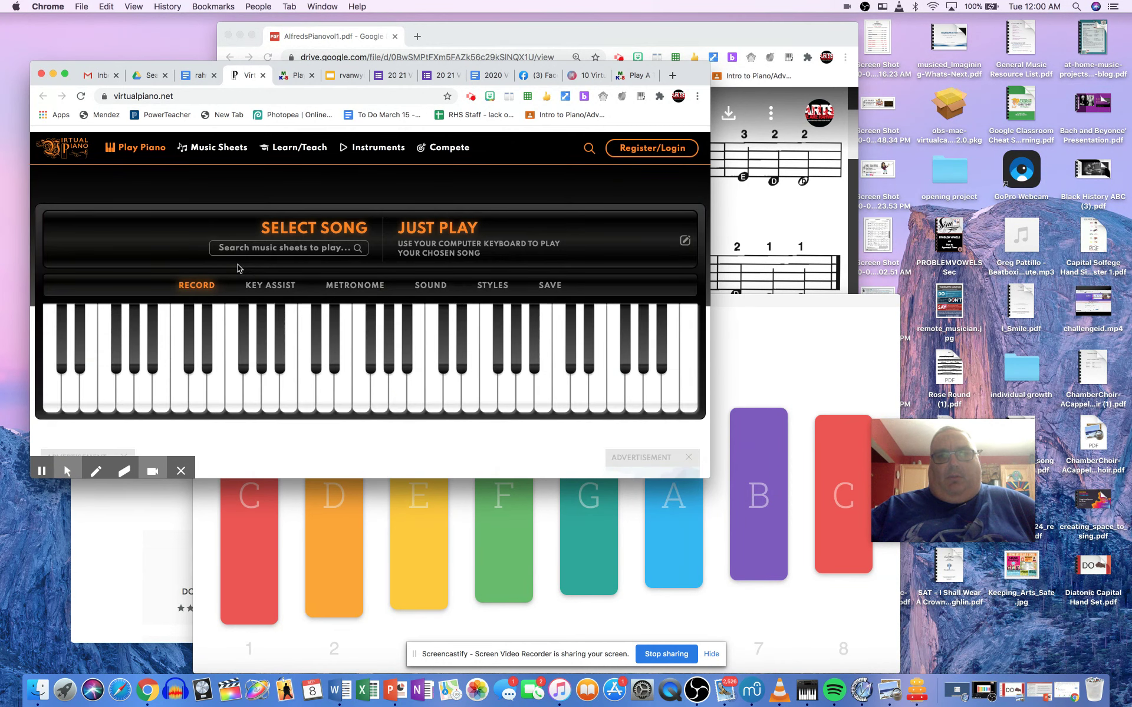
pyautogui.scroll(-1, 238, 266)
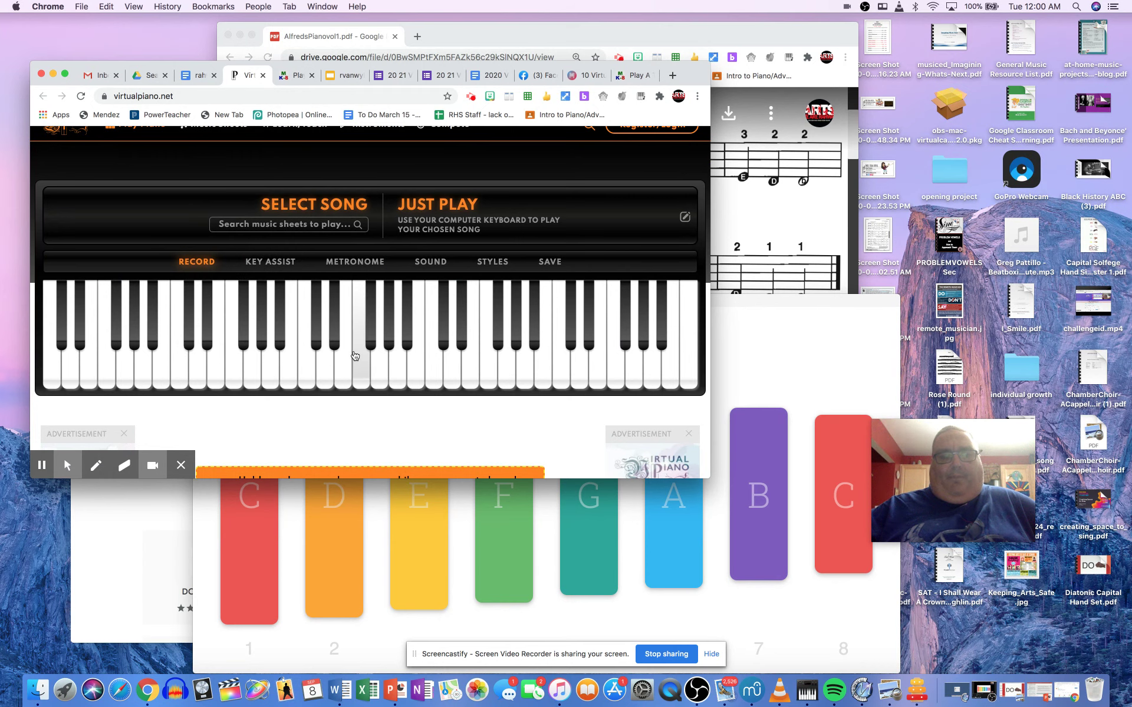
# Step: Play a C note on the Virtual Piano keyboard
pyautogui.click(311, 372)
pyautogui.write('tyuio')
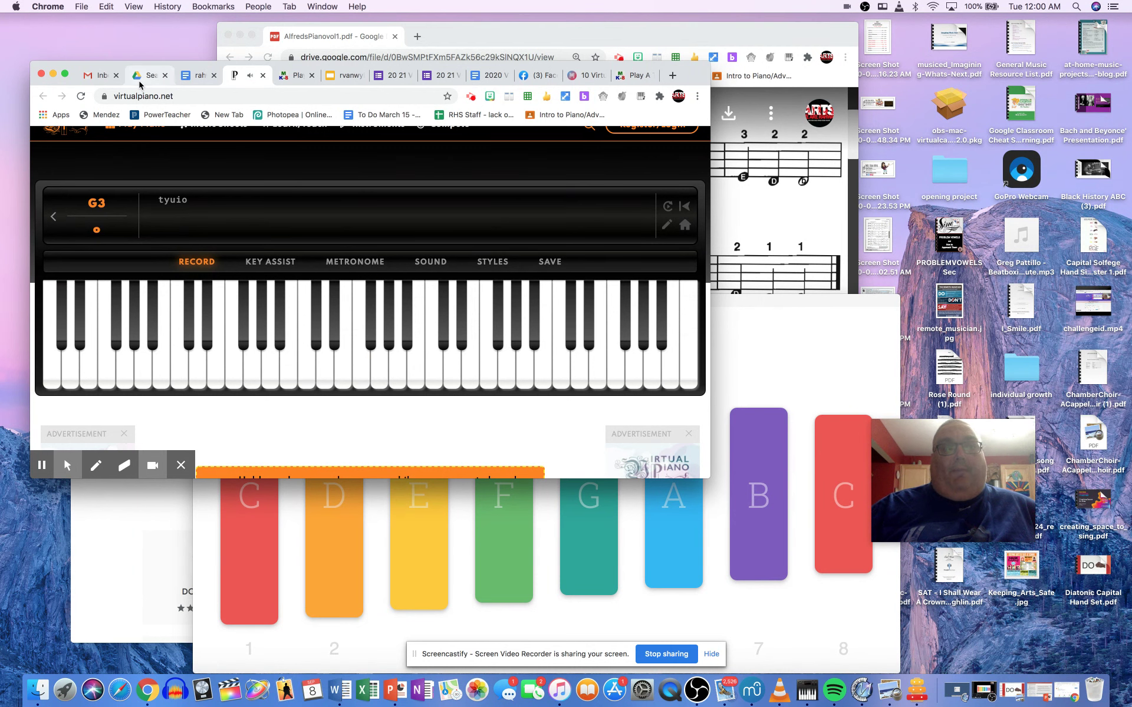
# Step: Return to the rahway syllabus document tab
pyautogui.click(191, 82)
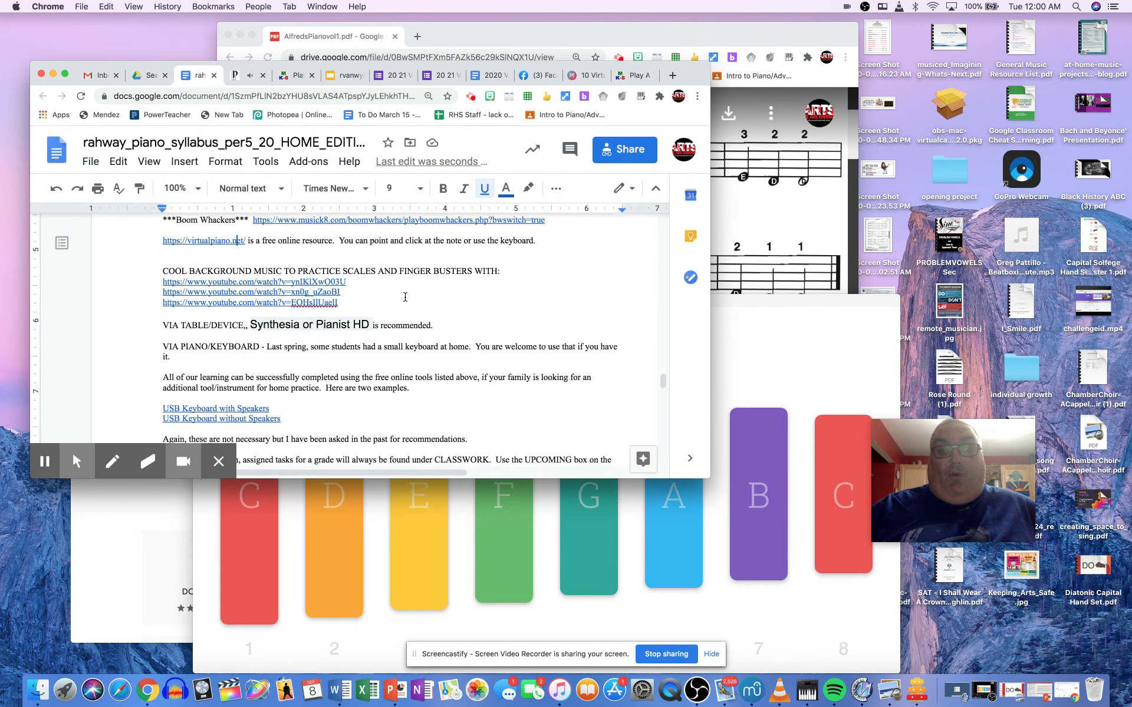
pyautogui.scroll(-1, 406, 298)
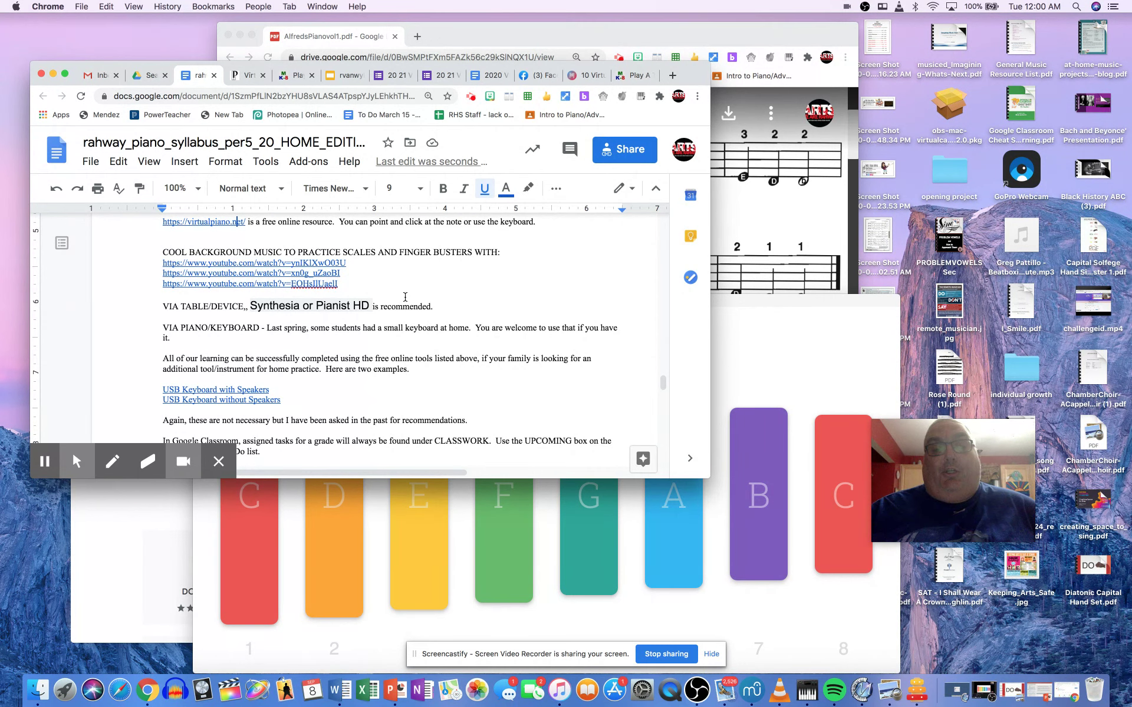